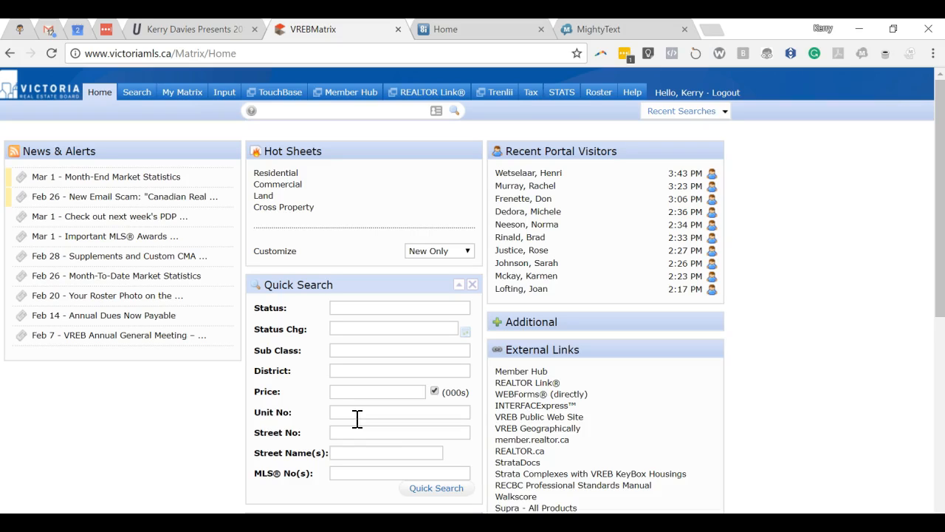
Go to the Input tab in VREB Matrix's top navigation bar
{"action": "left_click", "coordinate": [344, 410]}
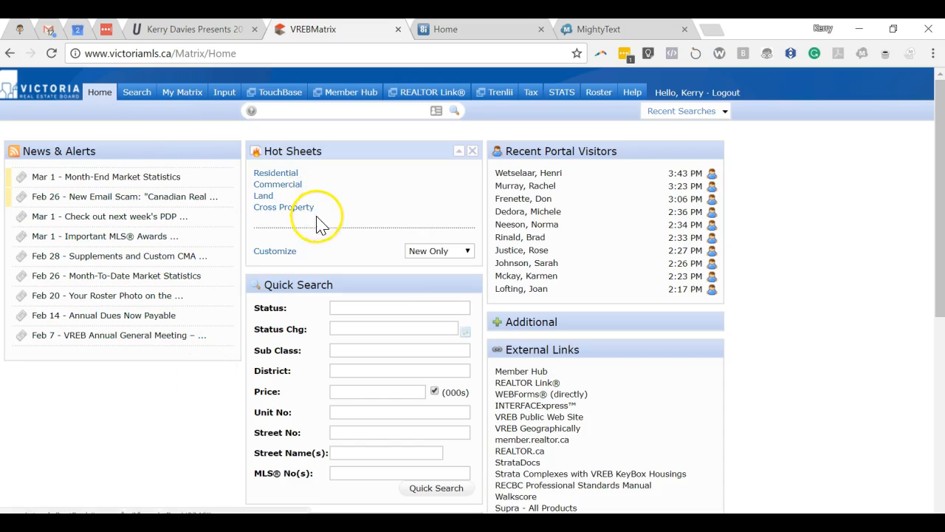
{"action": "left_click", "coordinate": [225, 95]}
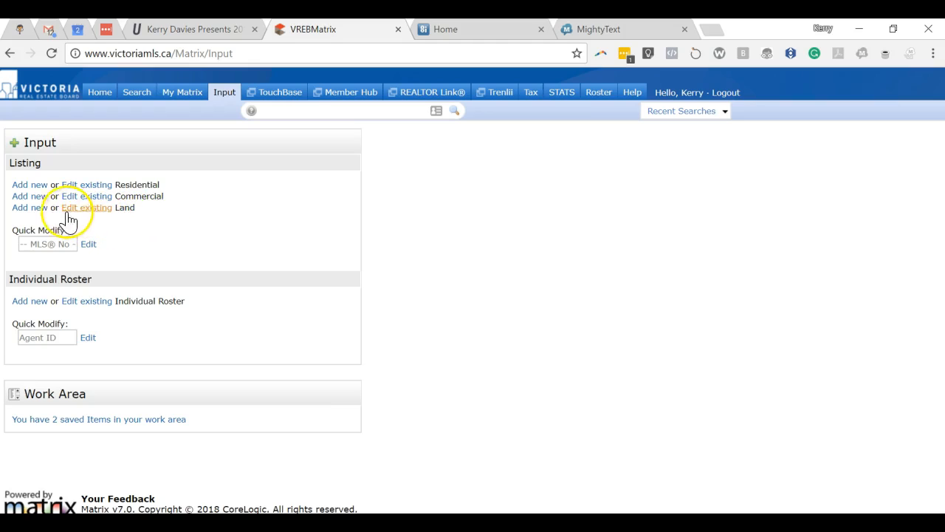
Start a new Residential listing from a blank form
{"action": "left_click", "coordinate": [36, 186]}
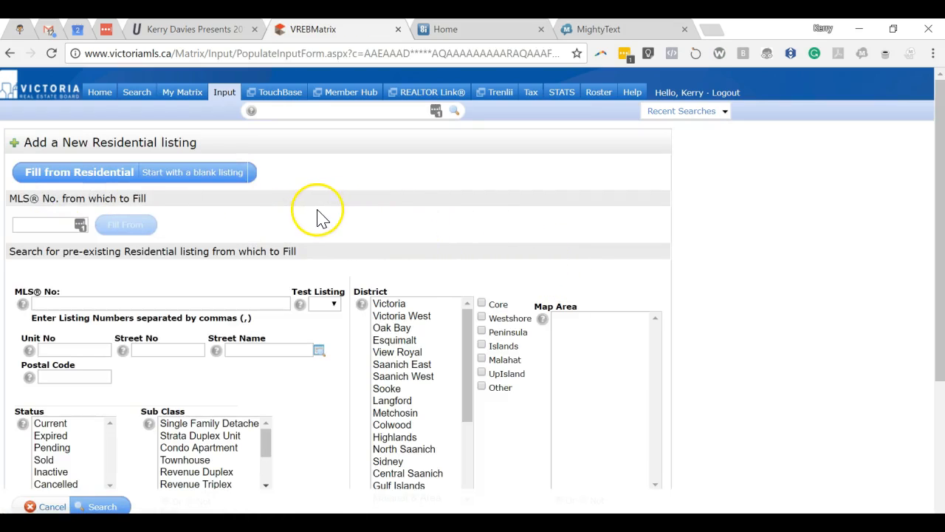
{"action": "left_click", "coordinate": [200, 176]}
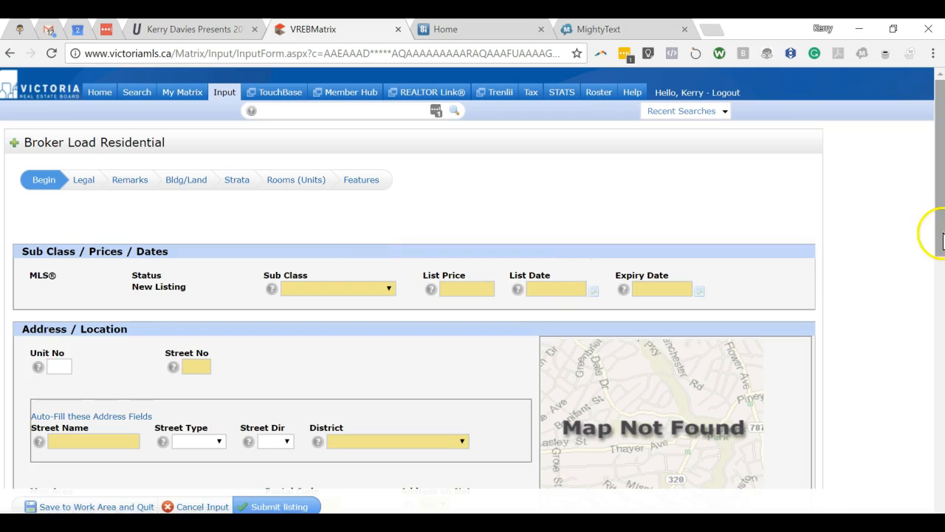
{"action": "left_click_drag", "start_coordinate": [942, 214], "coordinate": [943, 259]}
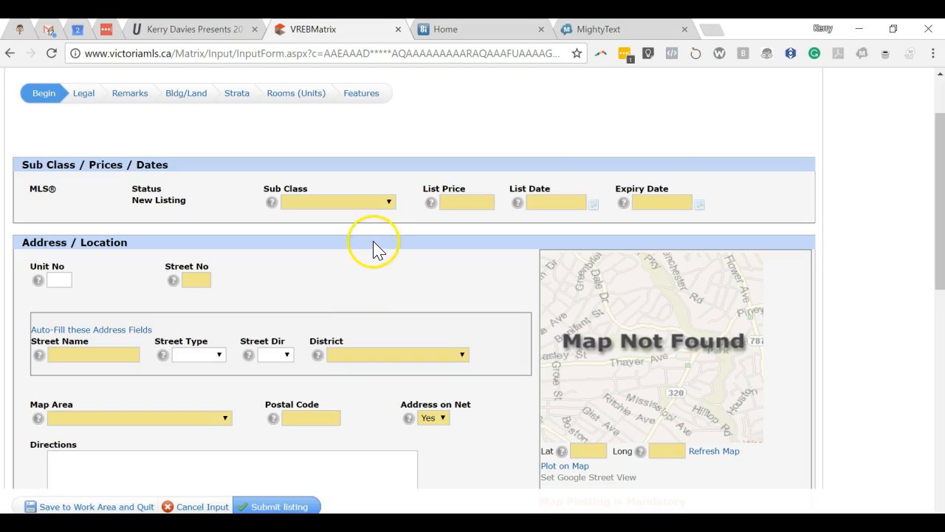
Set Sub Class to Condo Apartment and List Price to 500000
{"action": "left_click", "coordinate": [391, 203]}
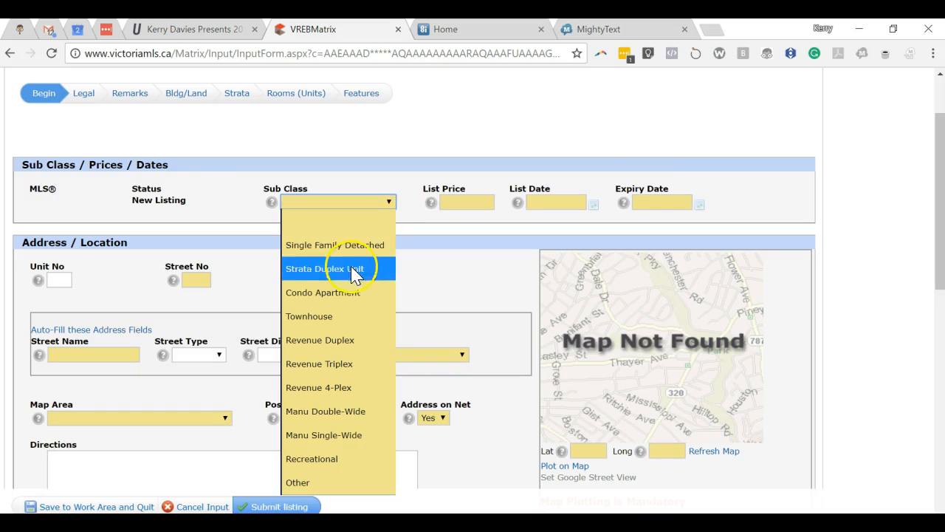
{"action": "left_click", "coordinate": [342, 292]}
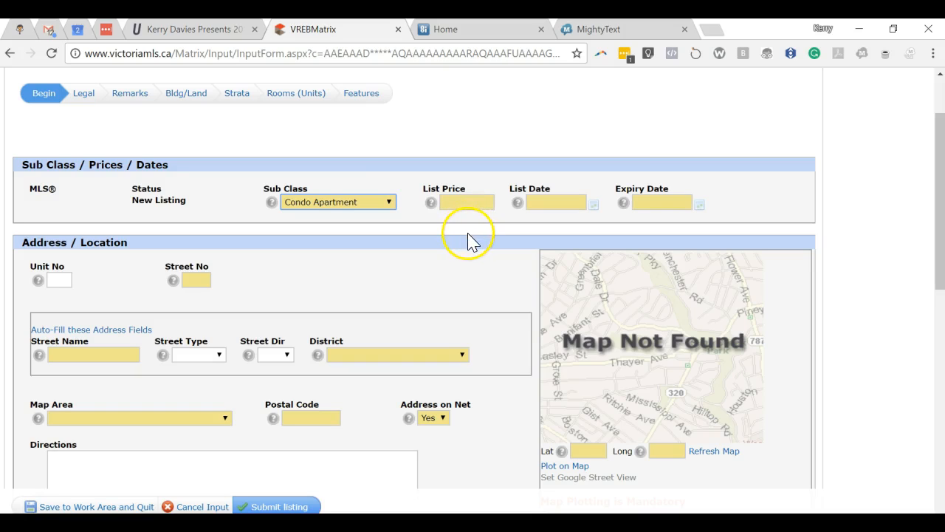
{"action": "left_click", "coordinate": [460, 203]}
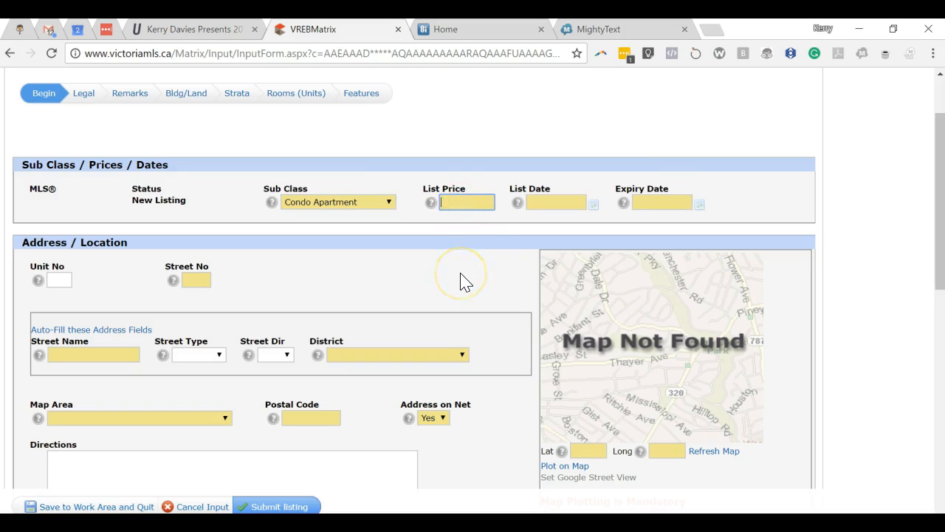
{"action": "type", "text": "500000"}
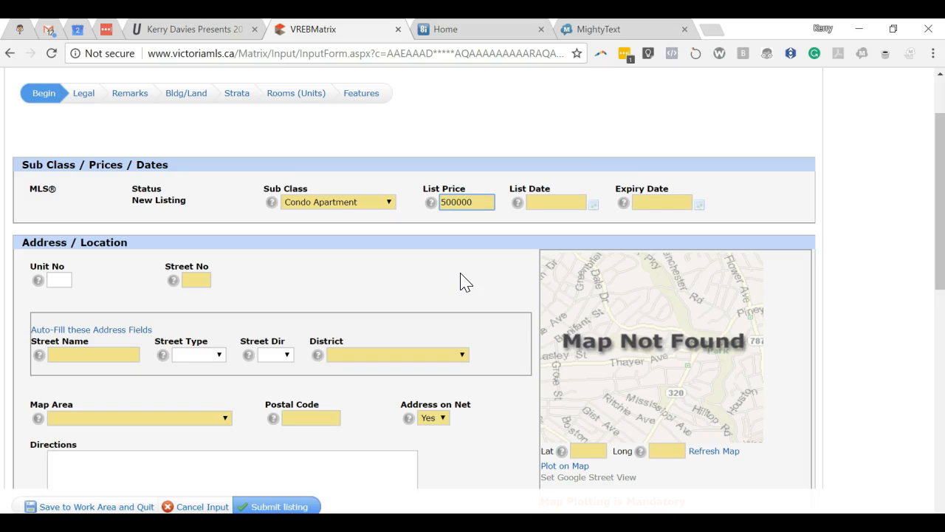
{"action": "key", "text": "Tab"}
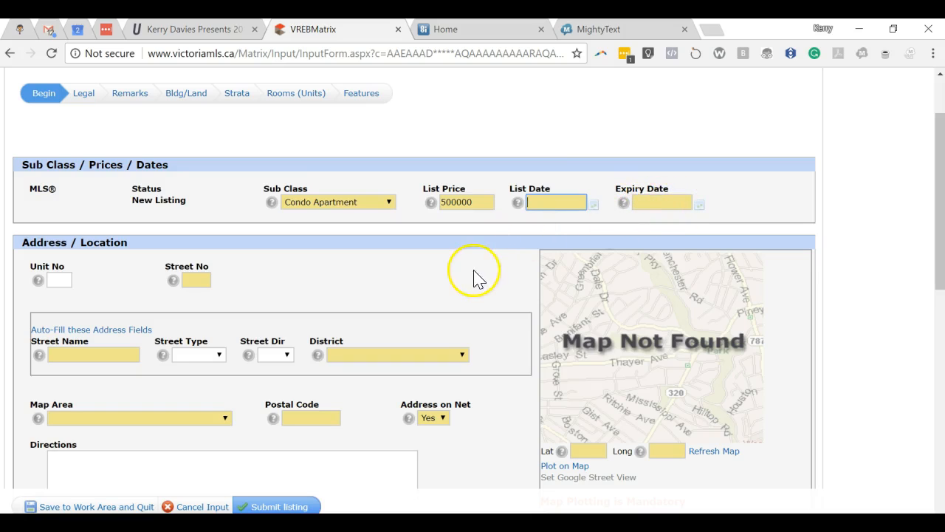
{"action": "scroll", "coordinate": [416, 263], "scroll_direction": "down", "scroll_amount": 2}
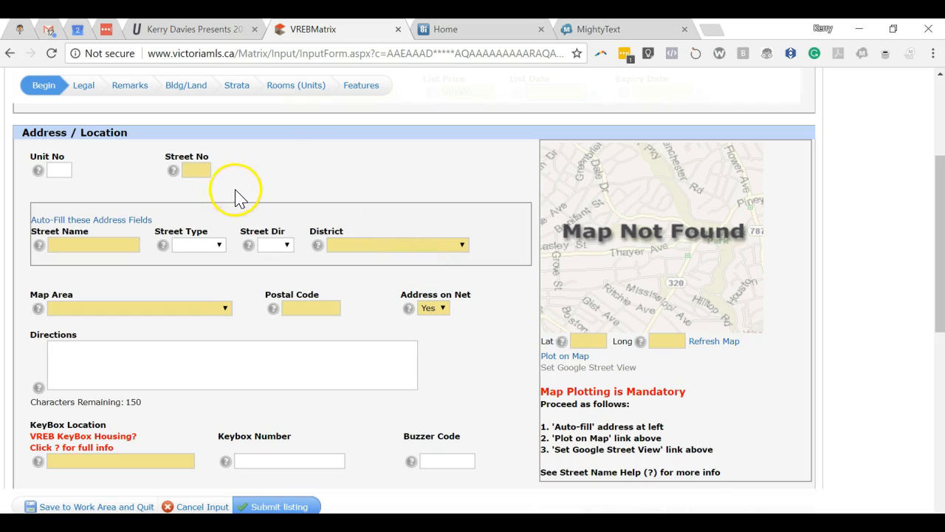
{"action": "left_click", "coordinate": [143, 465]}
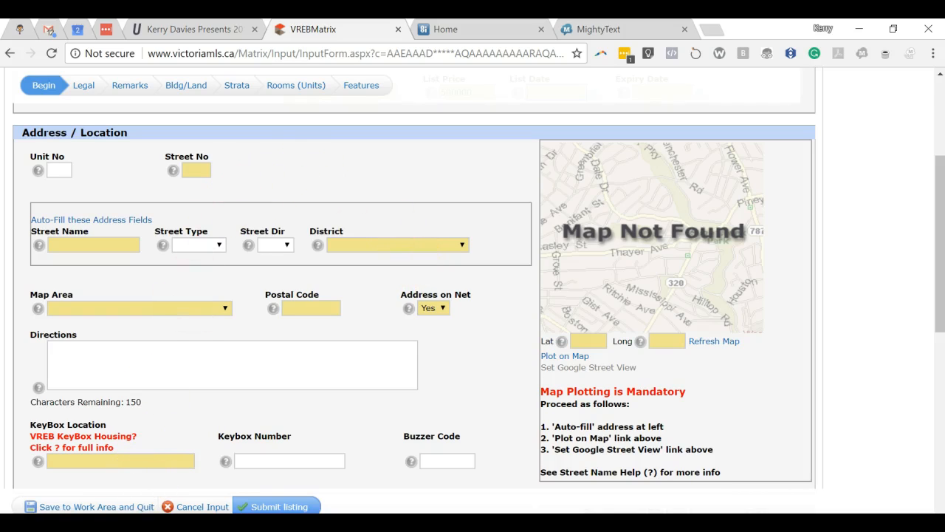
{"action": "left_click", "coordinate": [59, 522]}
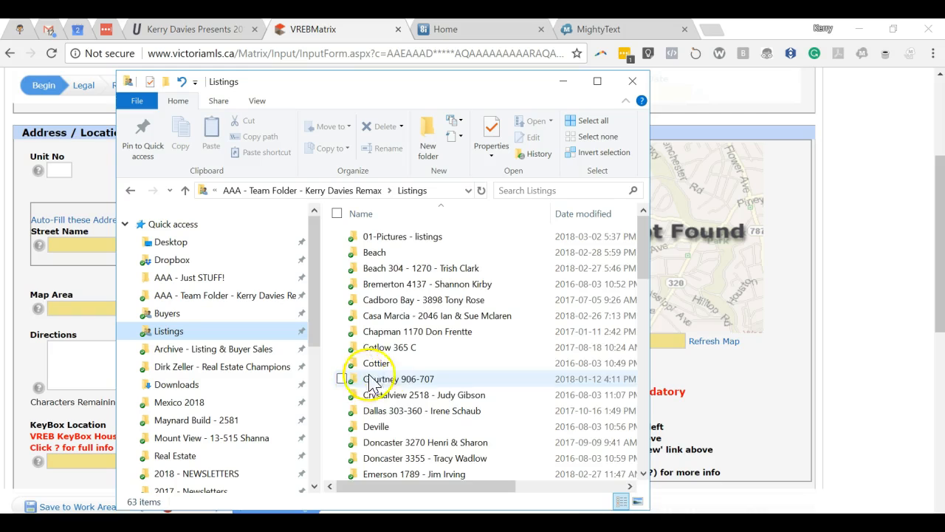
{"action": "scroll", "coordinate": [391, 377], "scroll_direction": "down", "scroll_amount": 2}
{"action": "scroll", "coordinate": [418, 396], "scroll_direction": "down", "scroll_amount": 4}
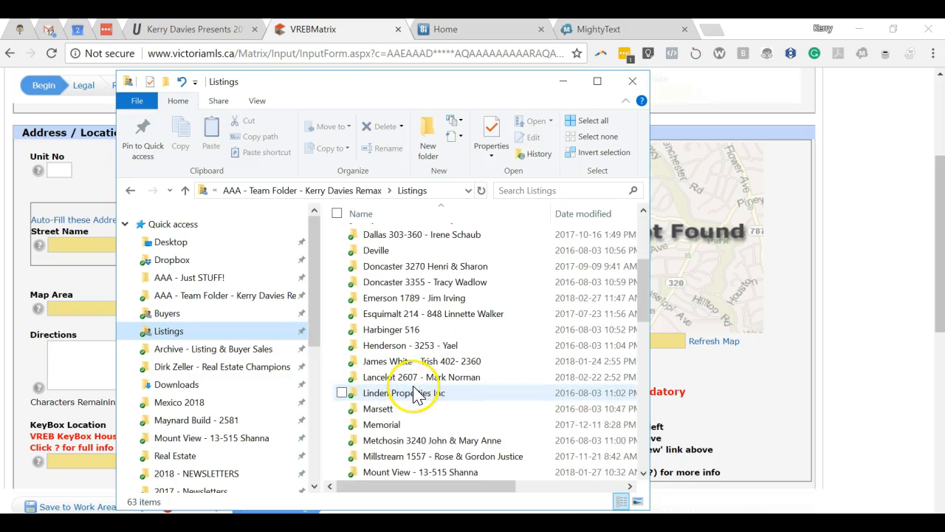
{"action": "scroll", "coordinate": [427, 402], "scroll_direction": "down", "scroll_amount": 3}
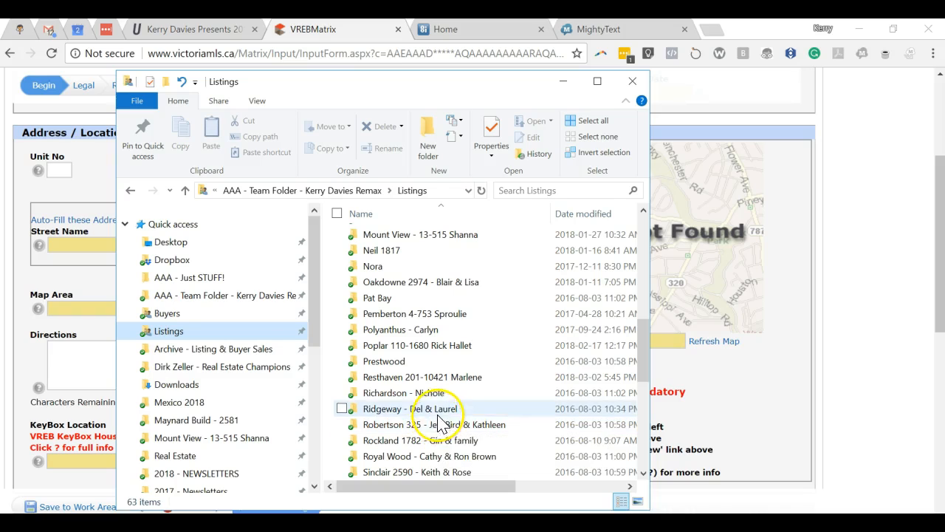
{"action": "left_click", "coordinate": [403, 378]}
{"action": "double_click", "coordinate": [404, 379]}
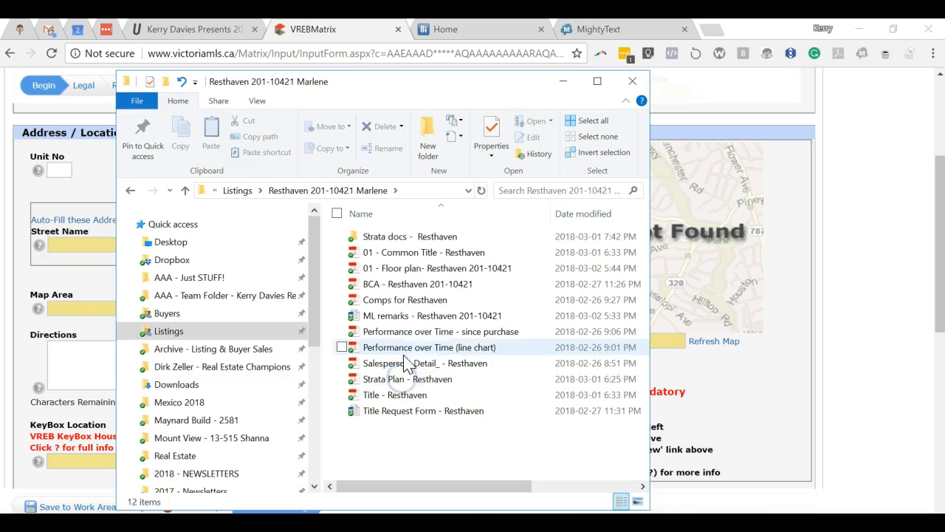
{"action": "double_click", "coordinate": [402, 286]}
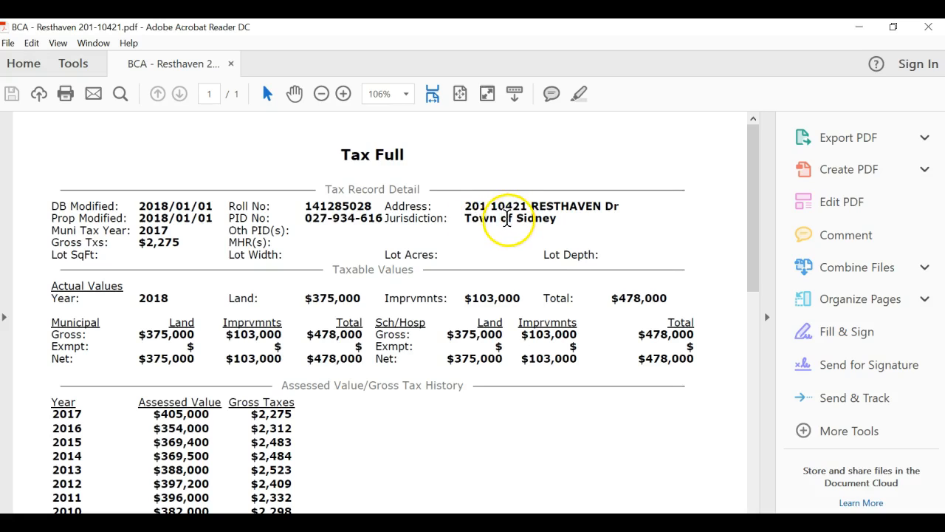
{"action": "left_click", "coordinate": [859, 27]}
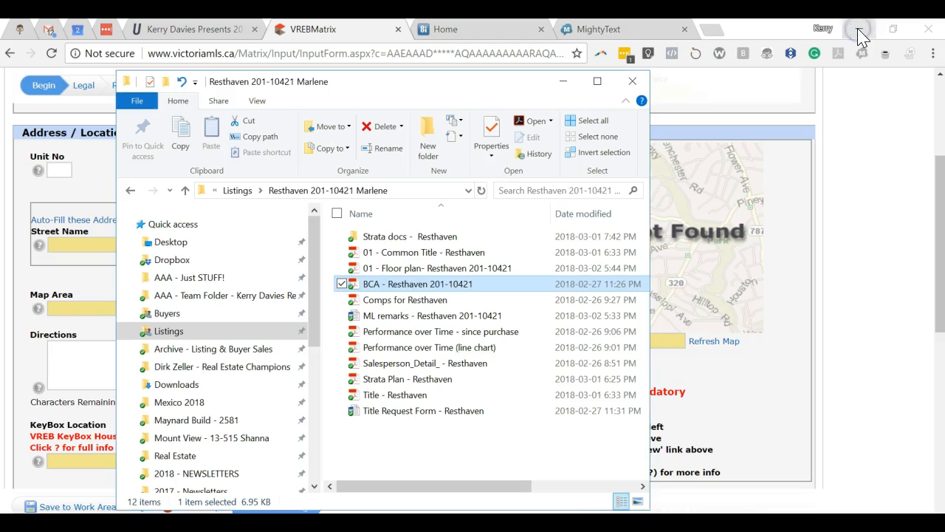
{"action": "left_click", "coordinate": [565, 82]}
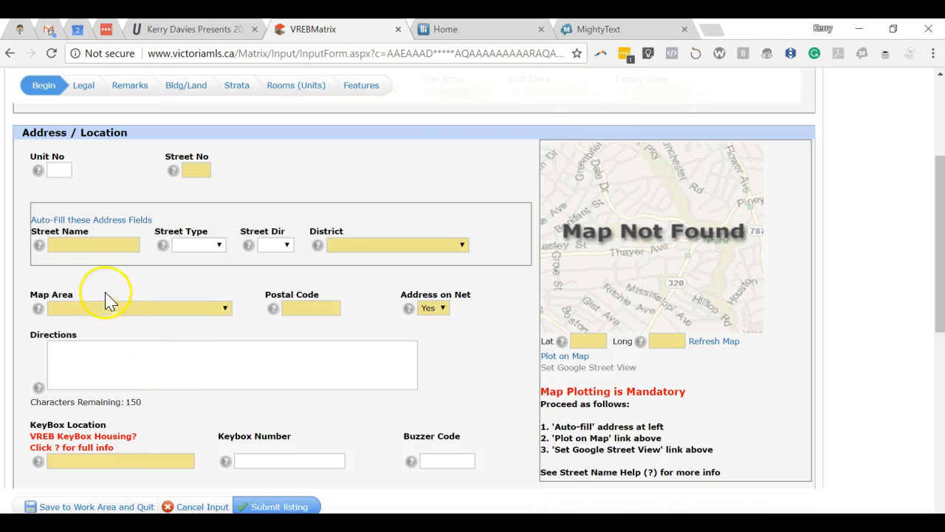
{"action": "left_click", "coordinate": [78, 243]}
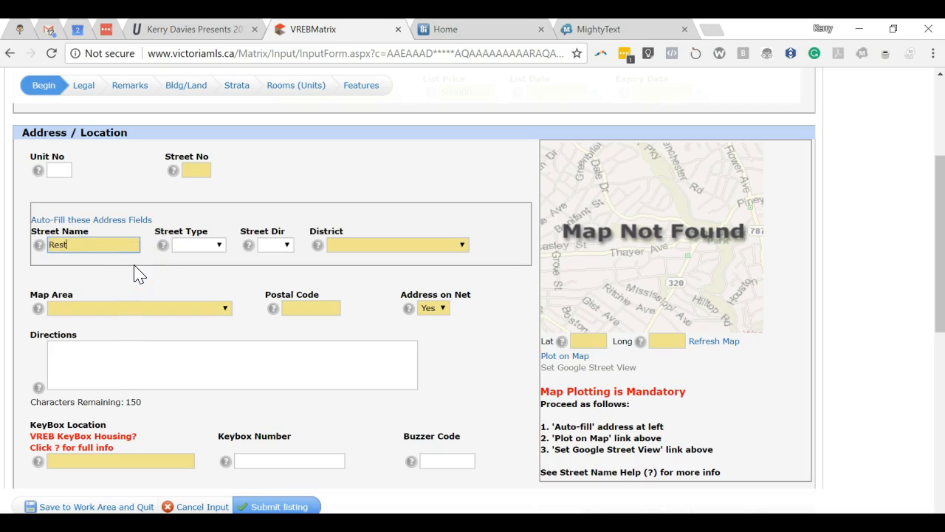
{"action": "key", "text": "Tab"}
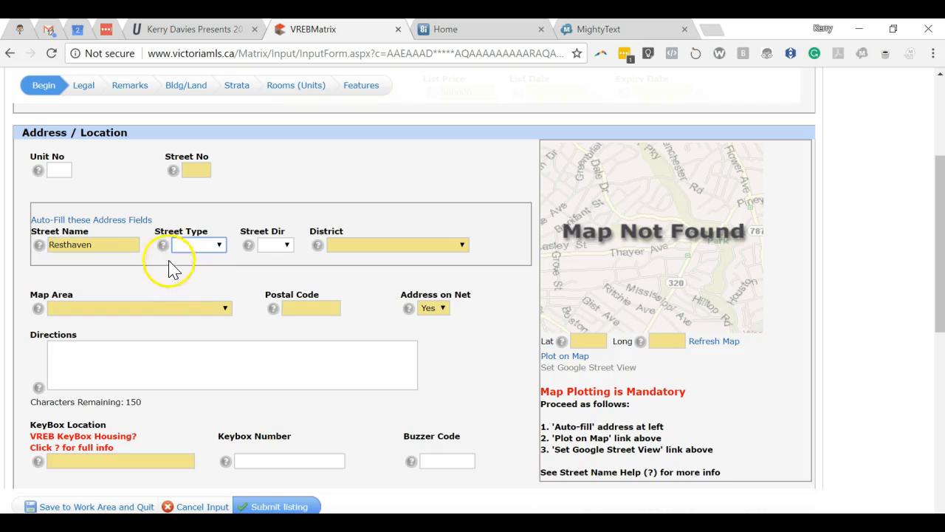
{"action": "left_click", "coordinate": [110, 220]}
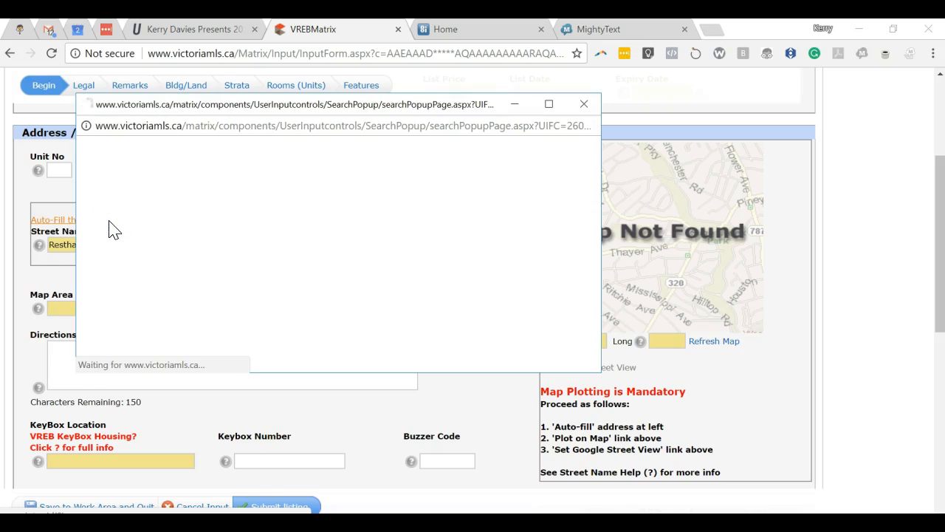
{"action": "left_click", "coordinate": [137, 181]}
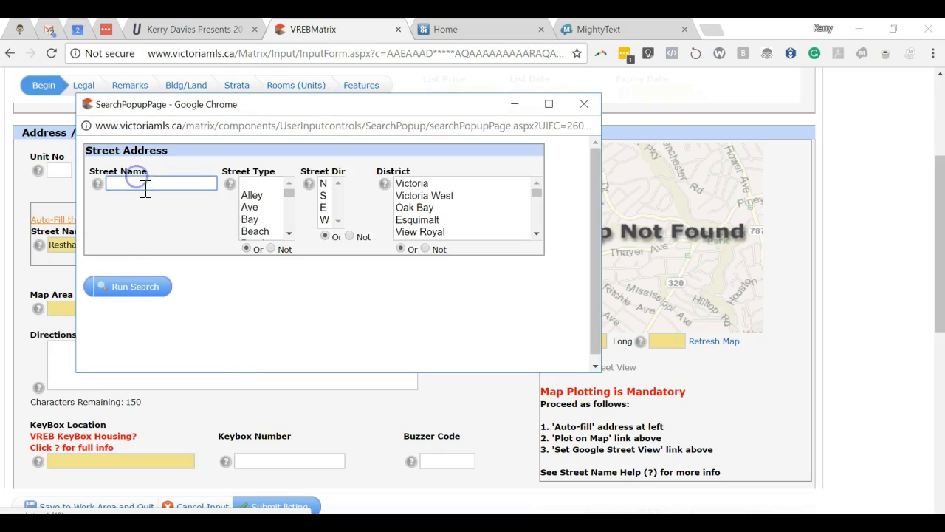
{"action": "type", "text": "Resthaven"}
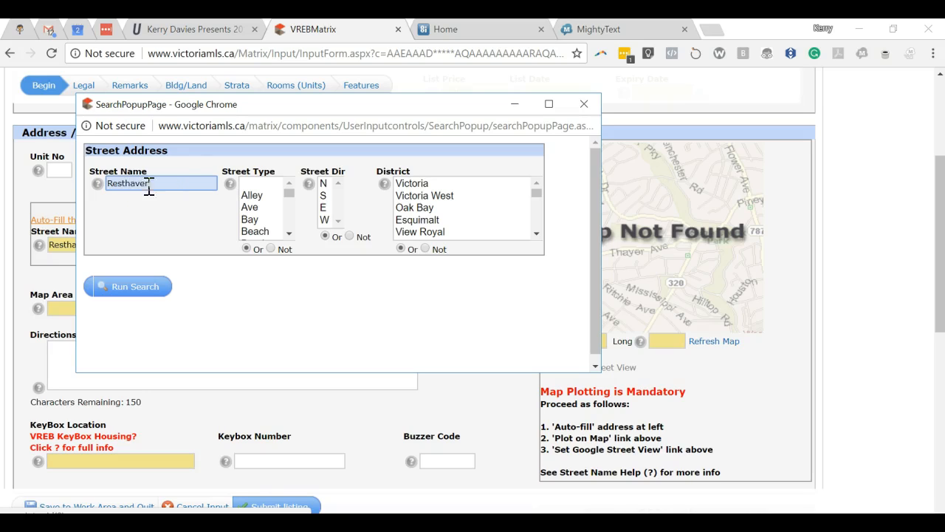
{"action": "left_click", "coordinate": [136, 286]}
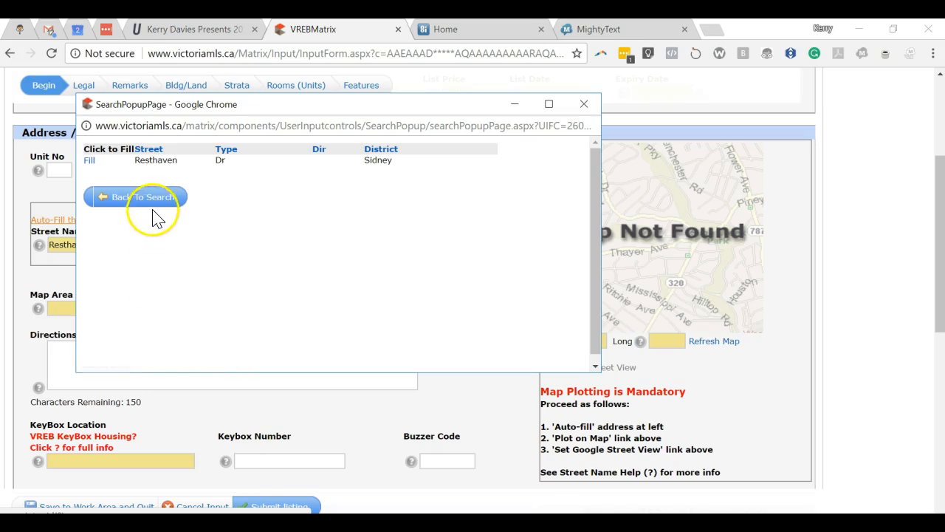
{"action": "left_click", "coordinate": [89, 159]}
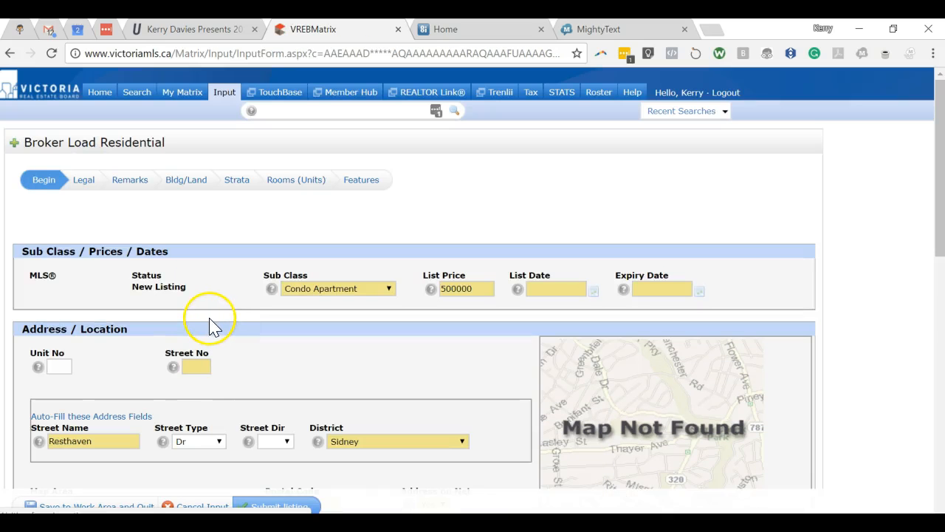
{"action": "scroll", "coordinate": [226, 327], "scroll_direction": "down", "scroll_amount": 1}
{"action": "left_click", "coordinate": [201, 294]}
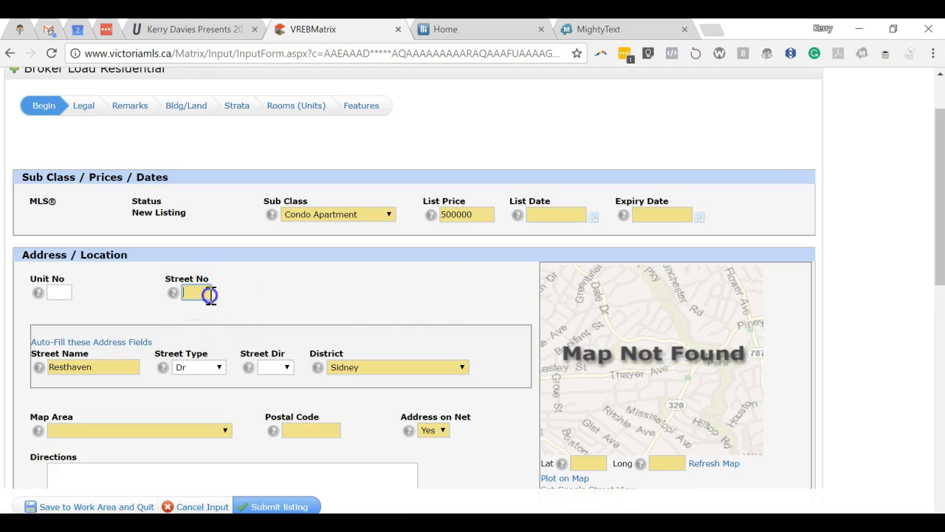
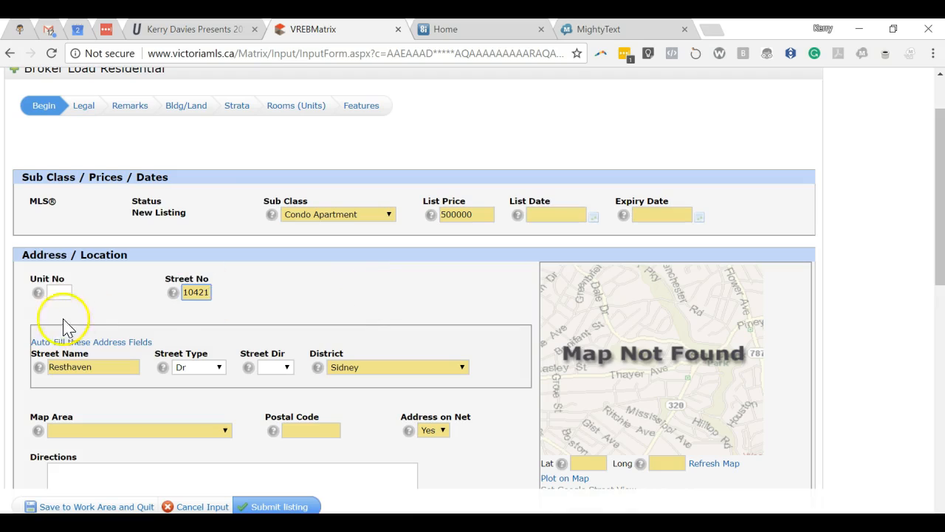
{"action": "left_click", "coordinate": [60, 293]}
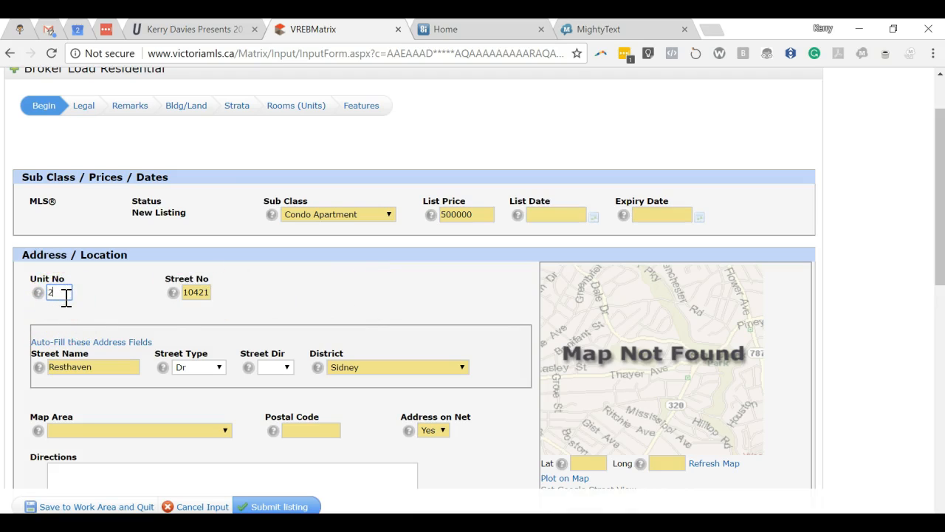
{"action": "scroll", "coordinate": [203, 307], "scroll_direction": "down", "scroll_amount": 3}
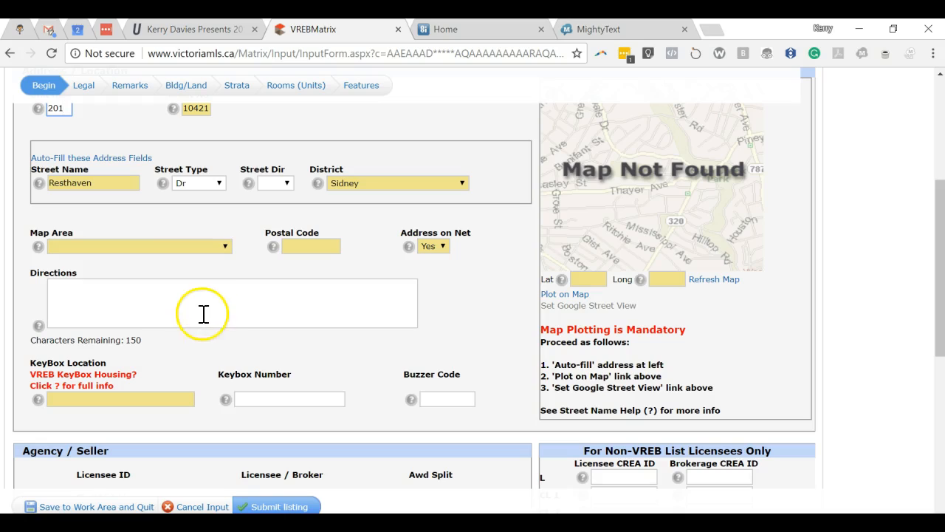
{"action": "left_click", "coordinate": [239, 210]}
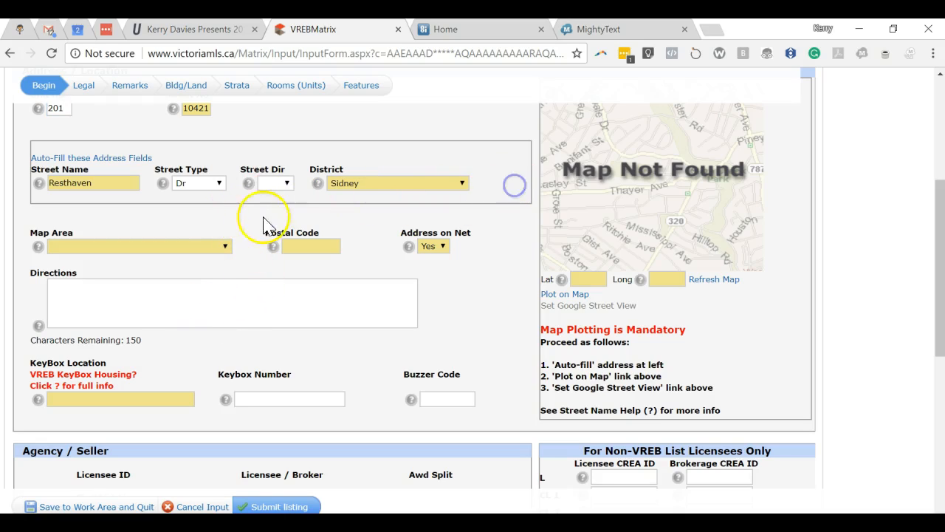
Choose Si Sidney North-East as the Map Area
{"action": "left_click", "coordinate": [227, 247]}
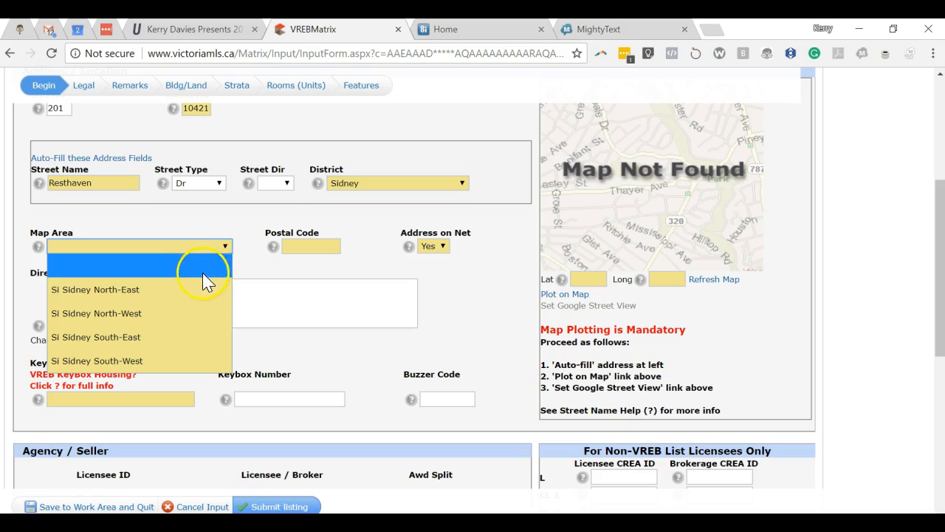
{"action": "left_click", "coordinate": [168, 289]}
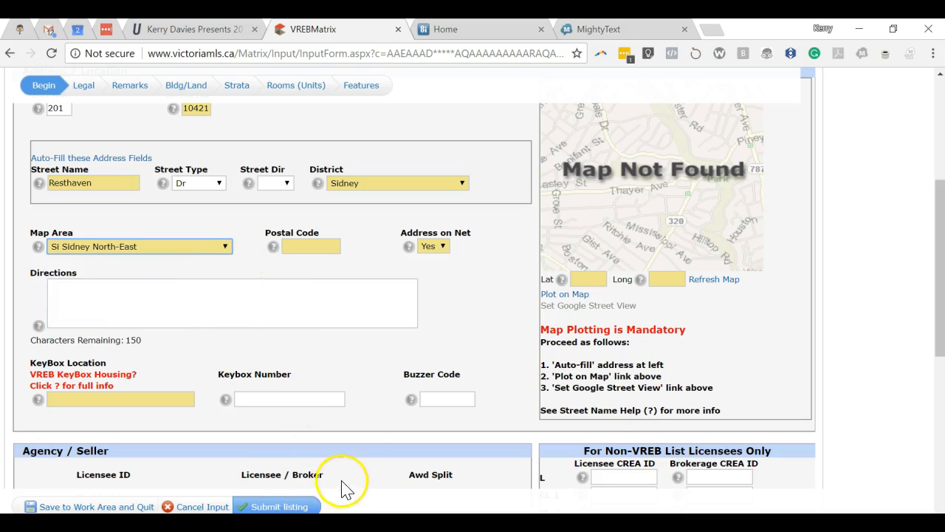
{"action": "mouse_move", "coordinate": [53, 523]}
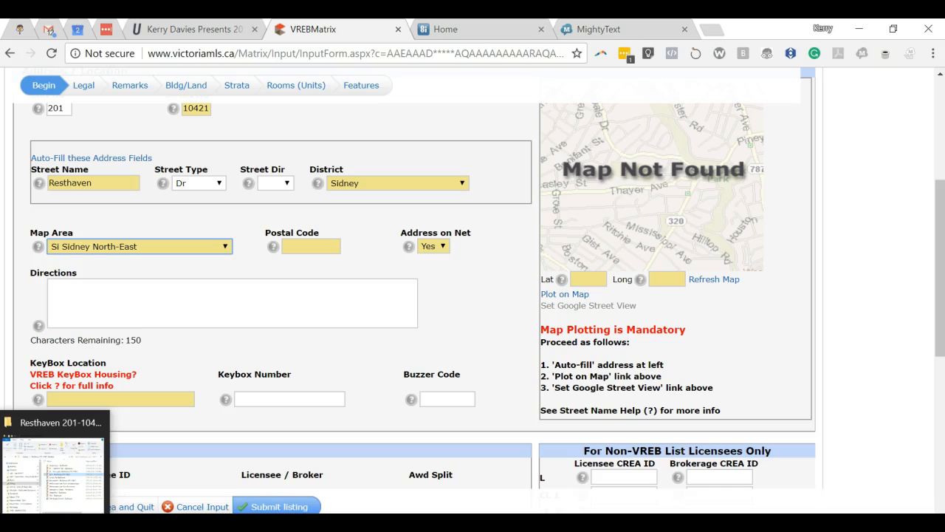
{"action": "left_click", "coordinate": [672, 473]}
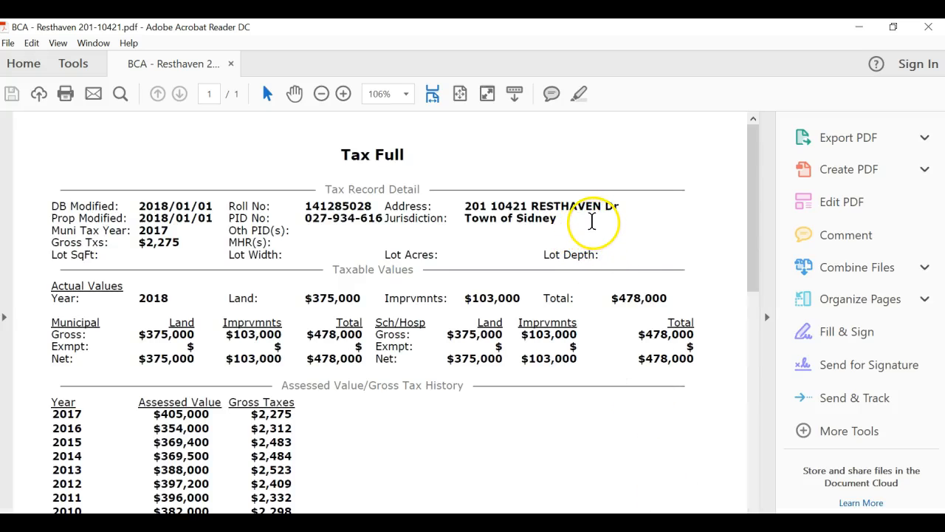
{"action": "scroll", "coordinate": [588, 232], "scroll_direction": "down", "scroll_amount": 3}
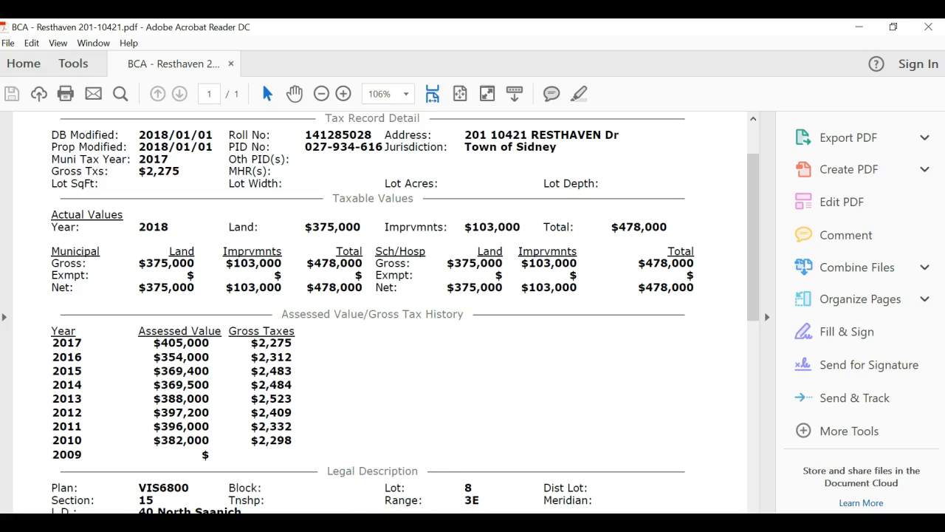
{"action": "mouse_move", "coordinate": [403, 528]}
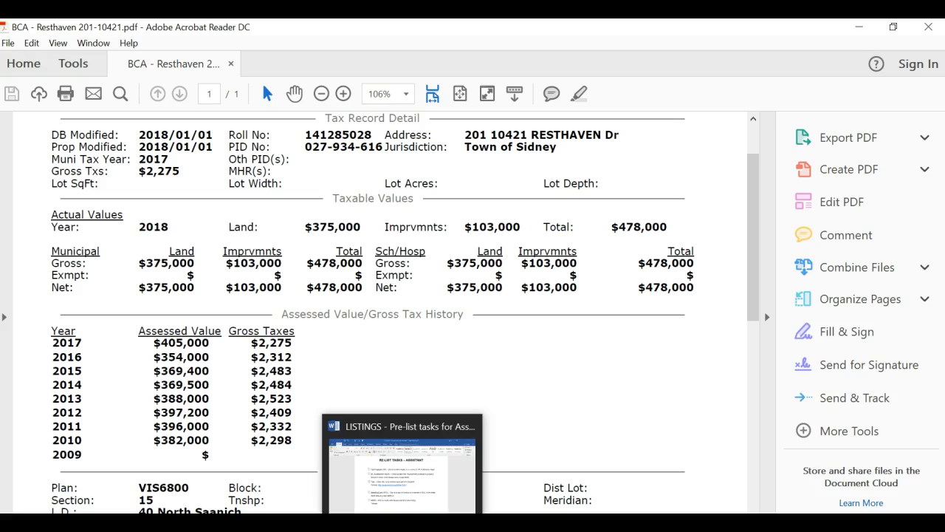
{"action": "mouse_move", "coordinate": [561, 528]}
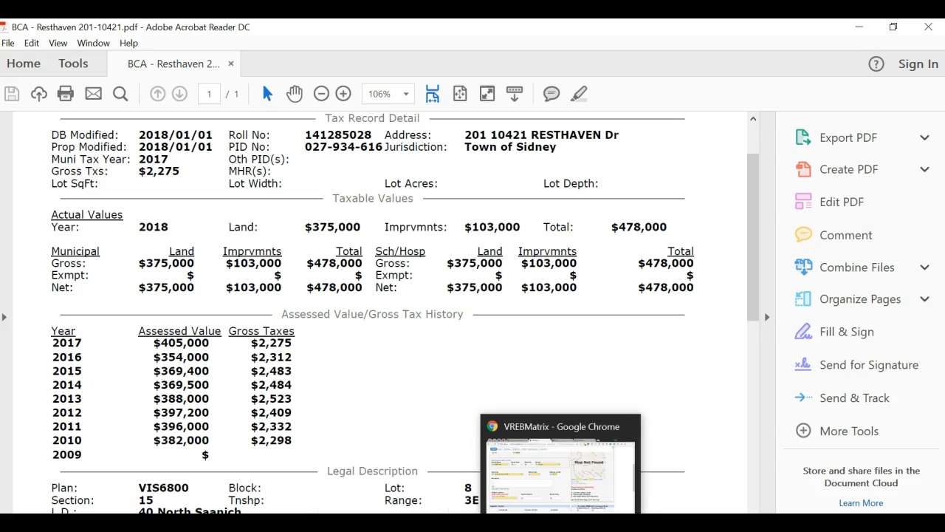
{"action": "left_click", "coordinate": [561, 528]}
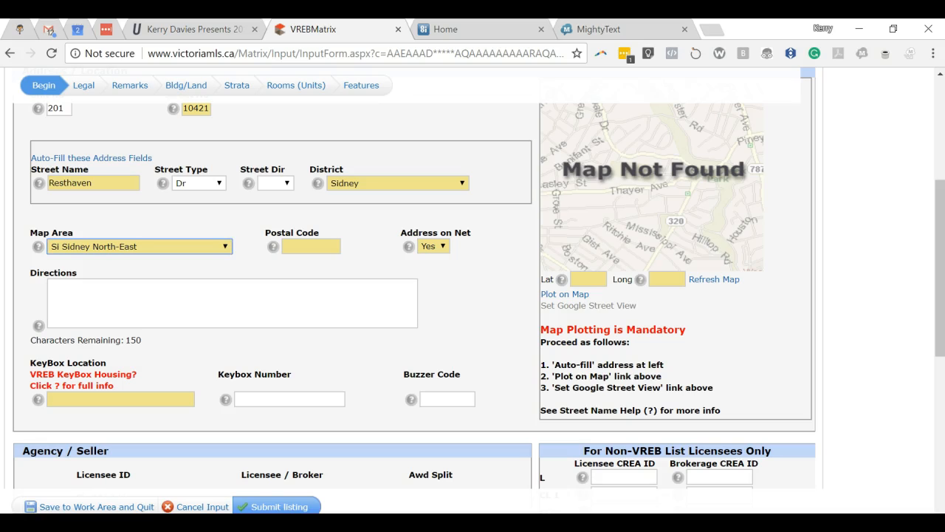
{"action": "scroll", "coordinate": [347, 399], "scroll_direction": "up", "scroll_amount": 5}
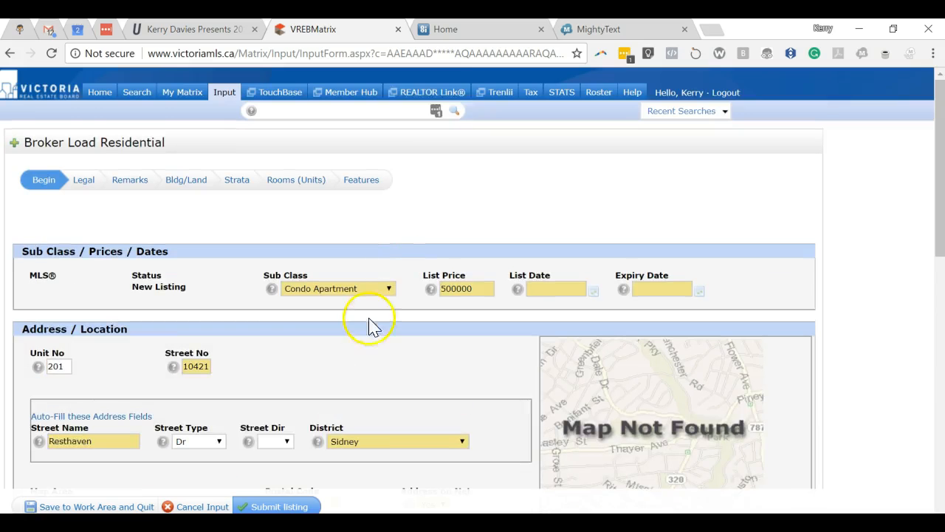
In Top Producer, search contacts for the seller and open their full contact record
{"action": "left_click", "coordinate": [446, 28]}
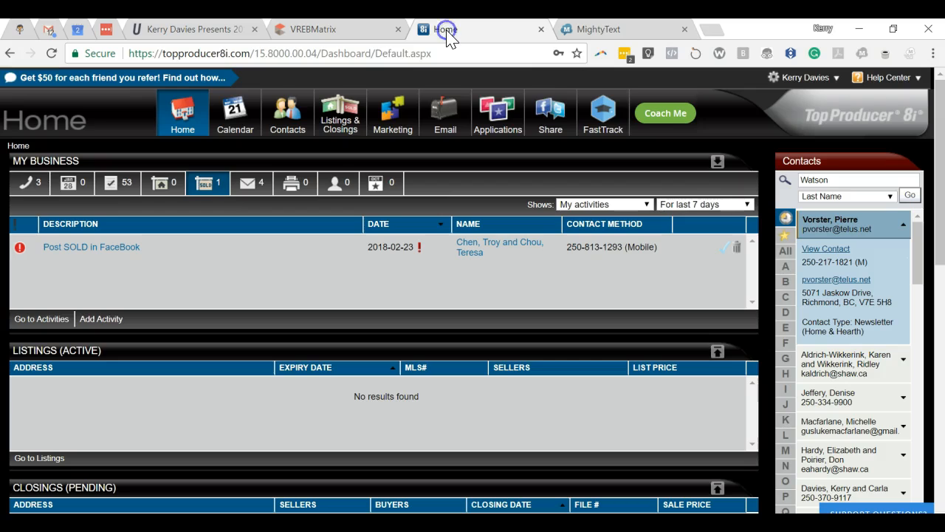
{"action": "left_click", "coordinate": [839, 180]}
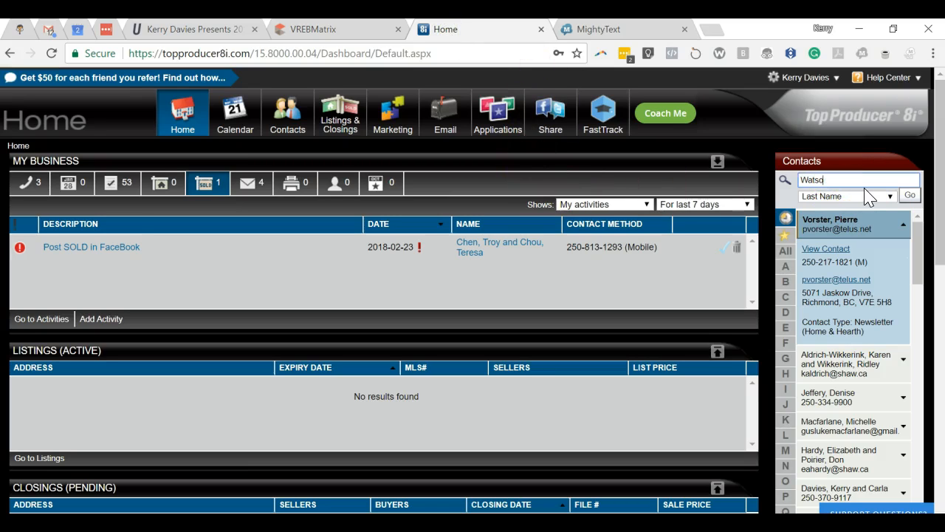
{"action": "key", "text": "Return"}
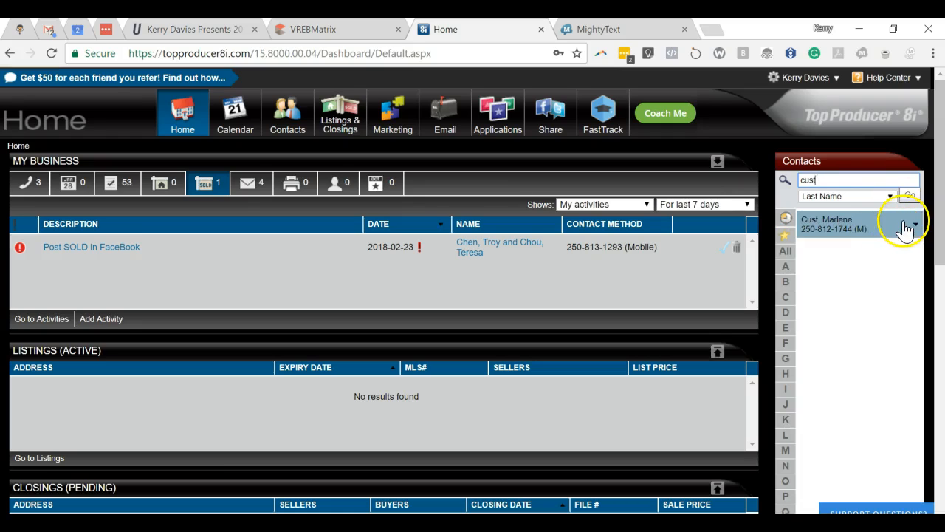
{"action": "left_click", "coordinate": [910, 226]}
{"action": "left_click", "coordinate": [816, 248]}
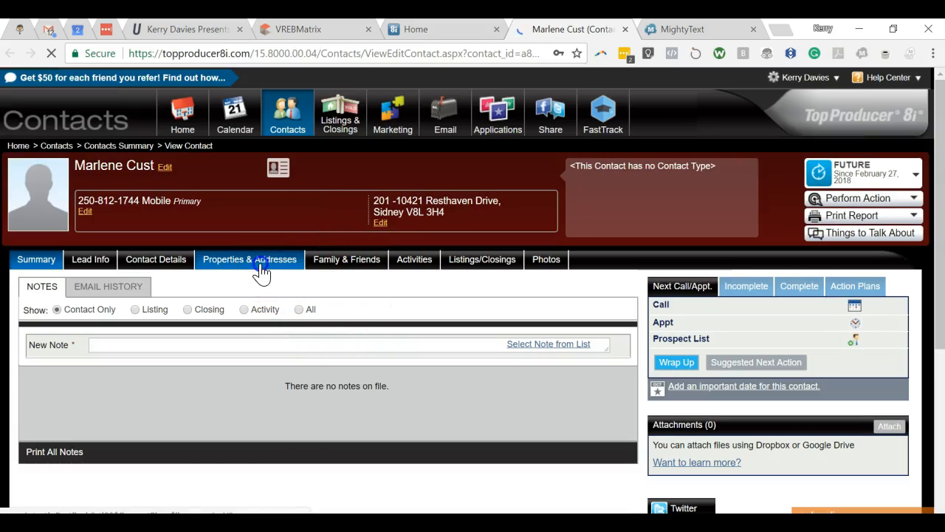
Open the contact's condo property for editing and copy its postal code
{"action": "left_click", "coordinate": [260, 260]}
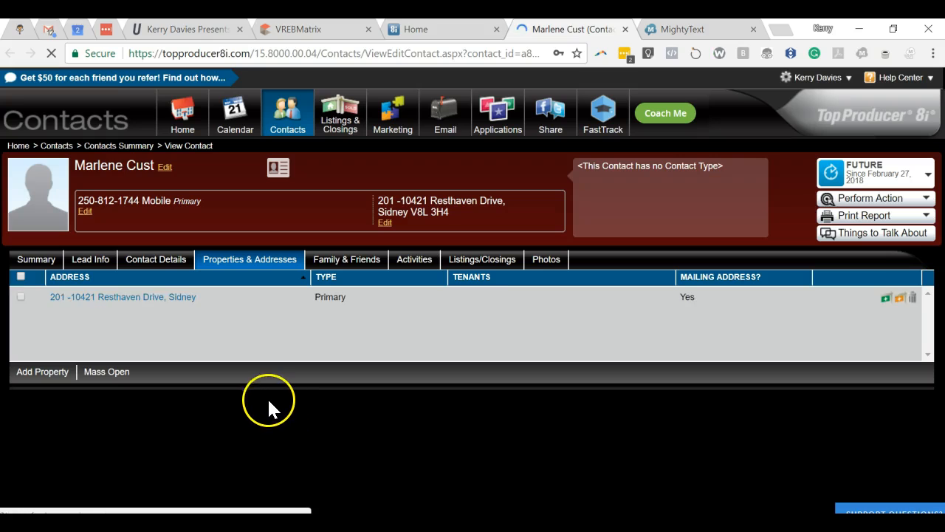
{"action": "left_click", "coordinate": [164, 297]}
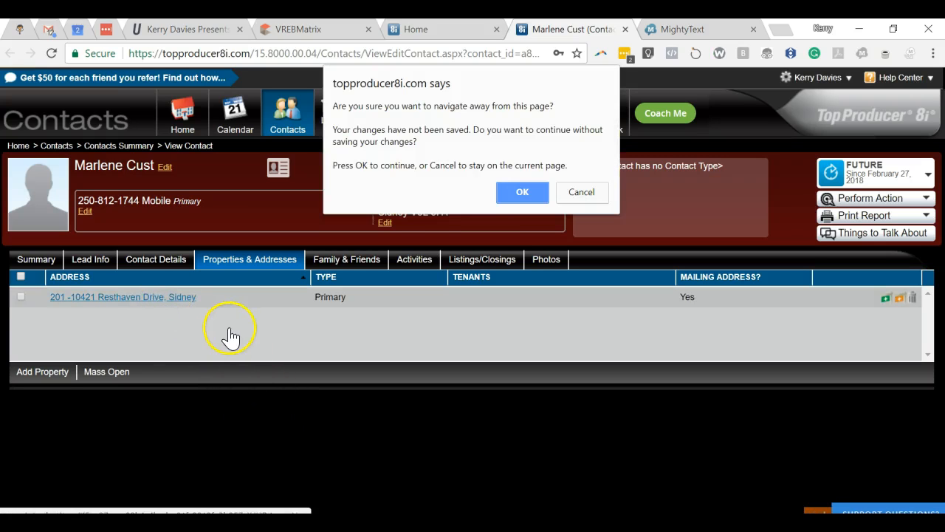
{"action": "left_click", "coordinate": [517, 192]}
{"action": "scroll", "coordinate": [267, 344], "scroll_direction": "down", "scroll_amount": 1}
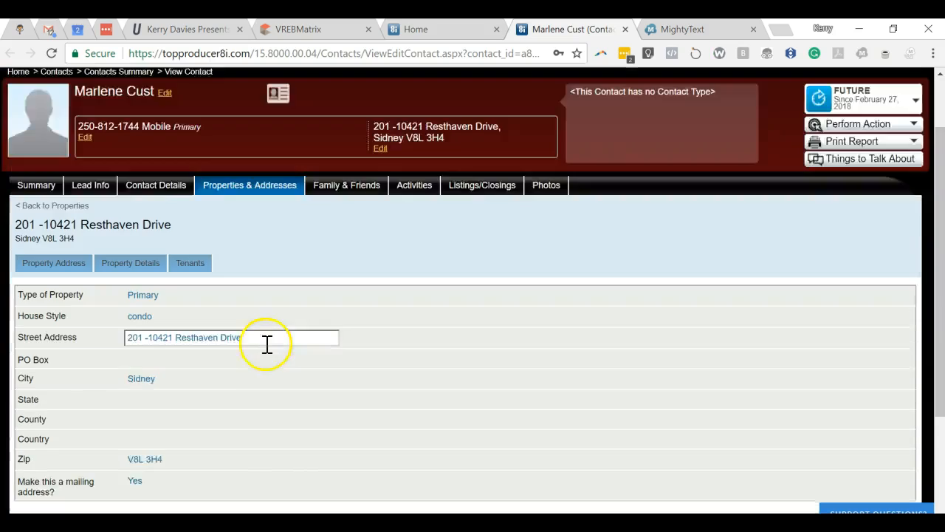
{"action": "scroll", "coordinate": [267, 344], "scroll_direction": "down", "scroll_amount": 2}
{"action": "left_click", "coordinate": [215, 313]}
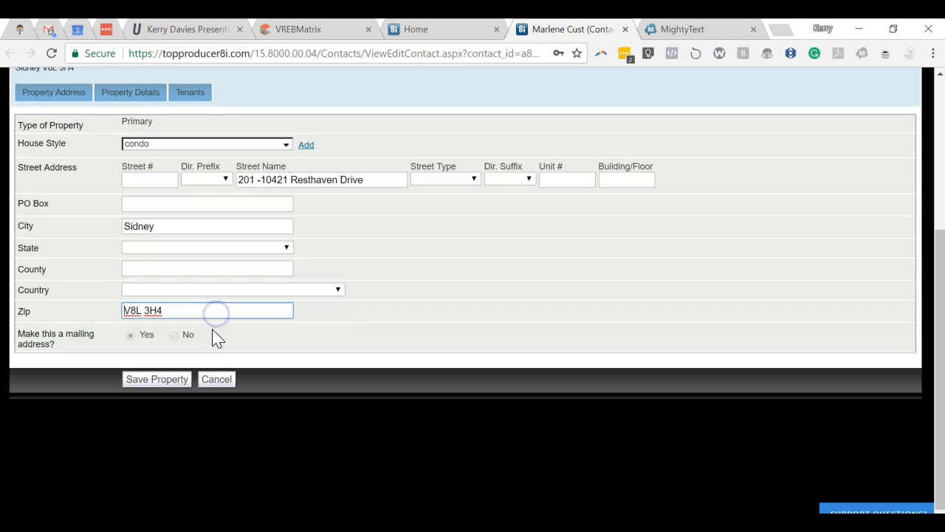
{"action": "right_click", "coordinate": [148, 310]}
{"action": "left_click", "coordinate": [186, 64]}
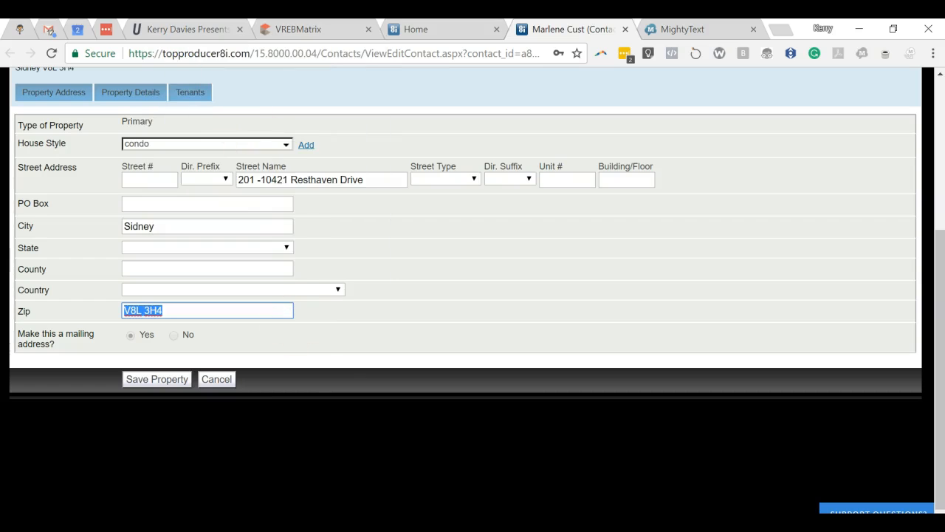
{"action": "key", "text": "alt+Tab"}
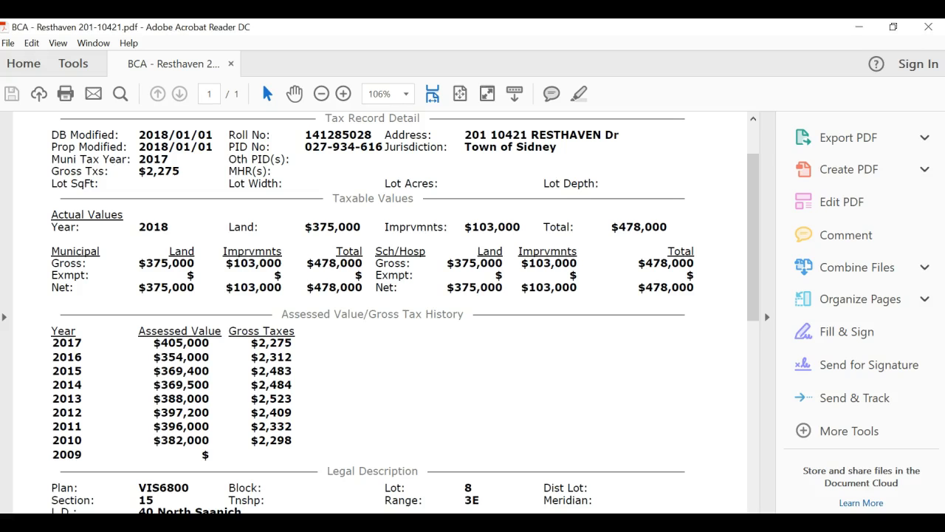
{"action": "key", "text": "alt+Tab"}
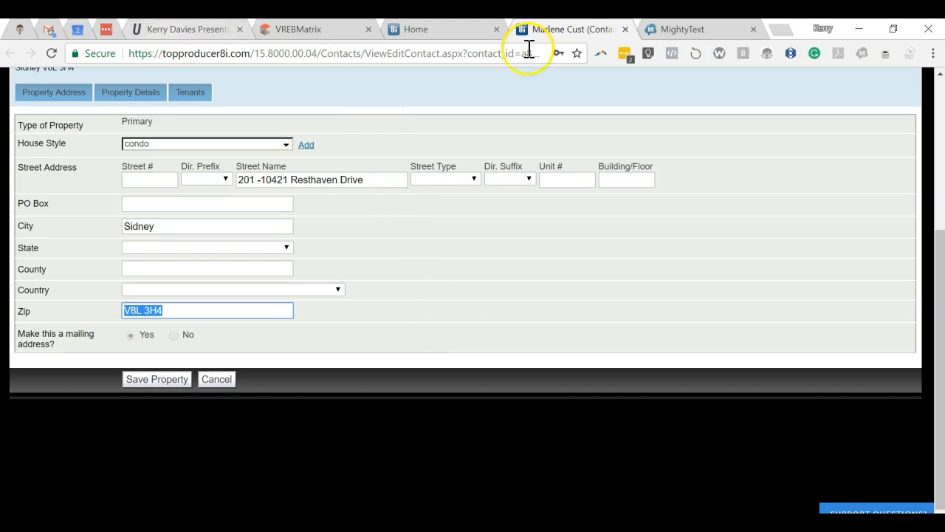
Paste the copied postal code into the VREB Matrix listing's Postal Code field
{"action": "left_click", "coordinate": [305, 29]}
{"action": "scroll", "coordinate": [351, 428], "scroll_direction": "down", "scroll_amount": 3}
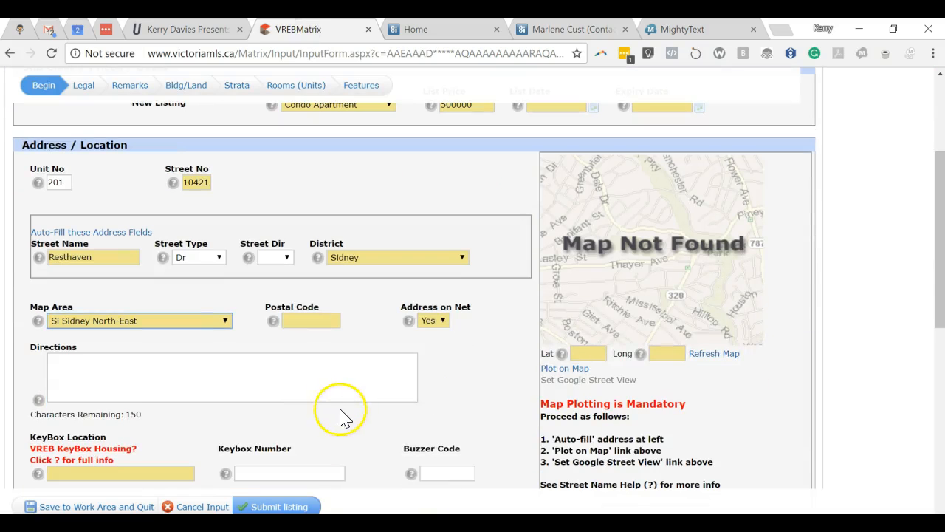
{"action": "left_click", "coordinate": [303, 323]}
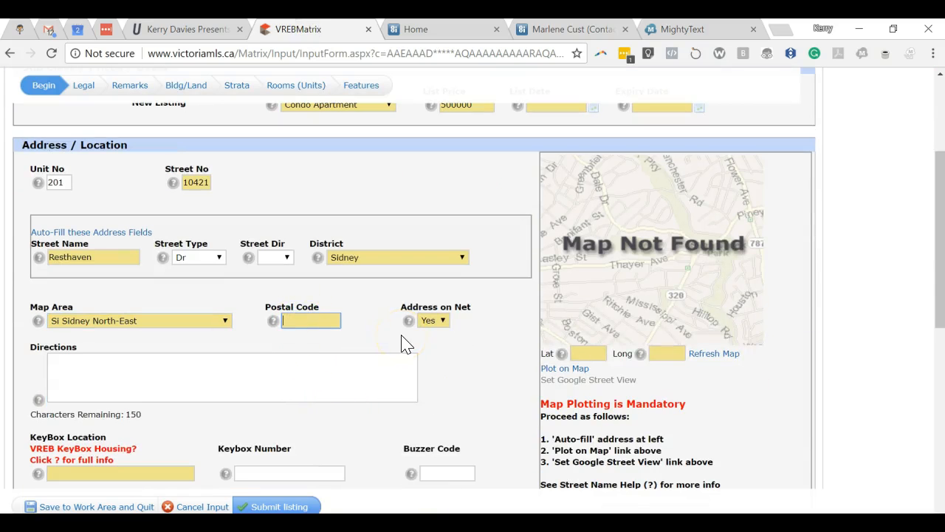
{"action": "left_click", "coordinate": [519, 323]}
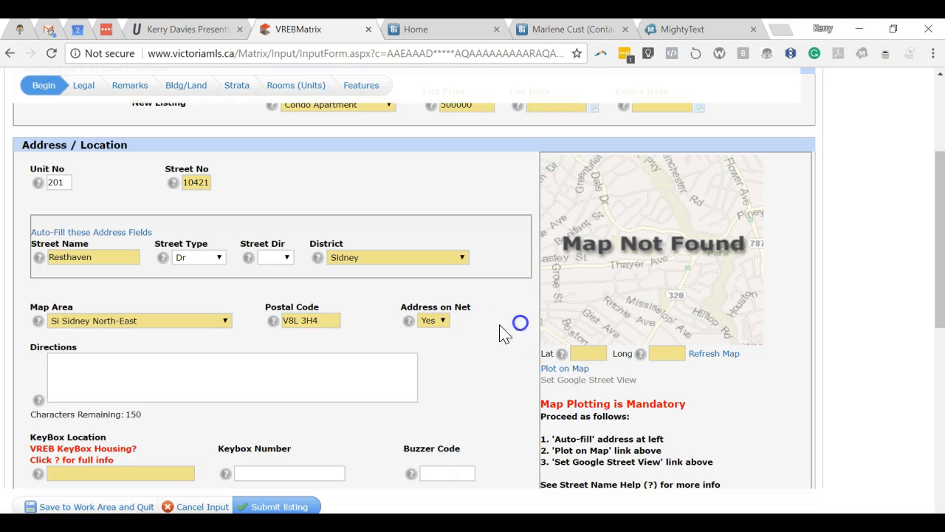
{"action": "scroll", "coordinate": [474, 362], "scroll_direction": "down", "scroll_amount": 1}
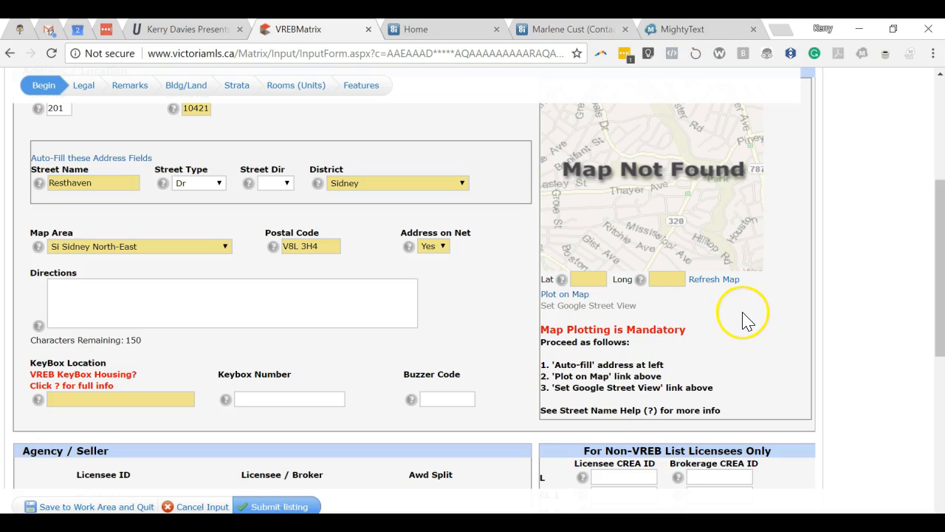
Drop a map pin on the Resthaven Dr property to fill Lat 48.6650 and Longitude
{"action": "left_click", "coordinate": [565, 294]}
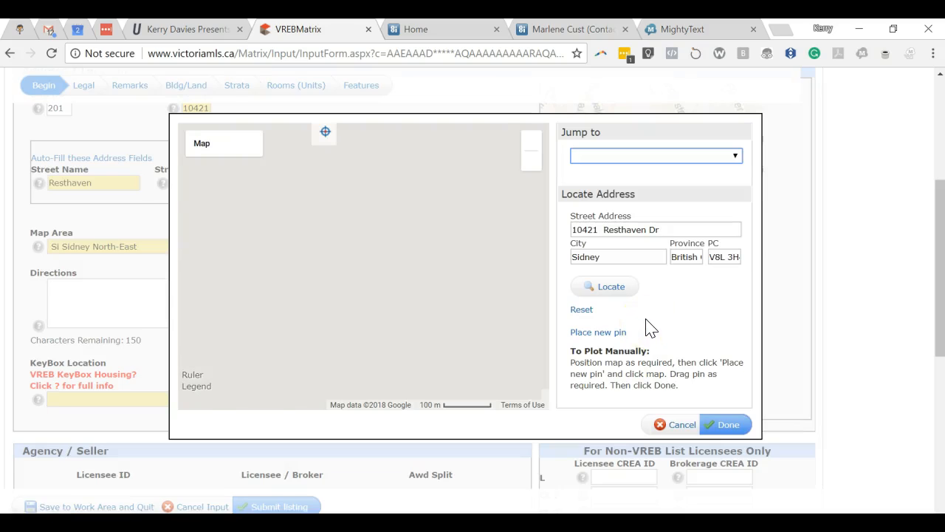
{"action": "left_click", "coordinate": [599, 332]}
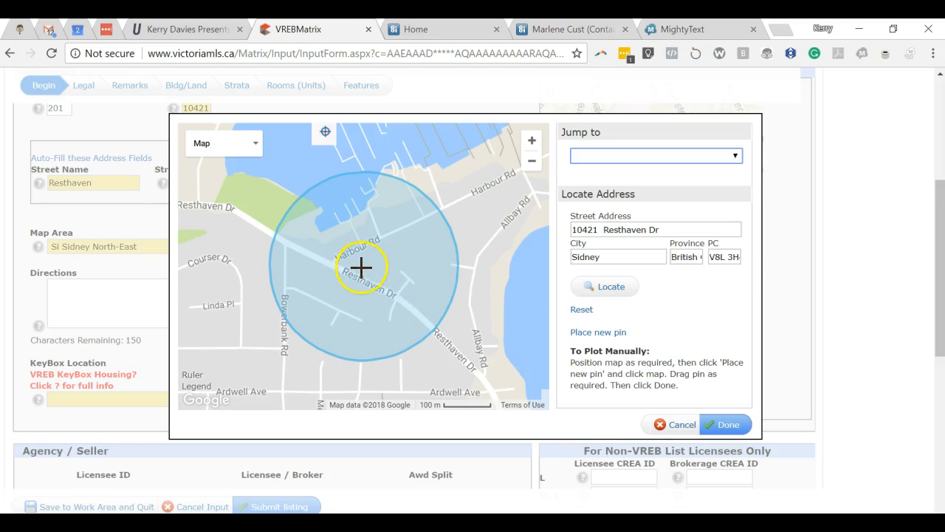
{"action": "left_click", "coordinate": [352, 264]}
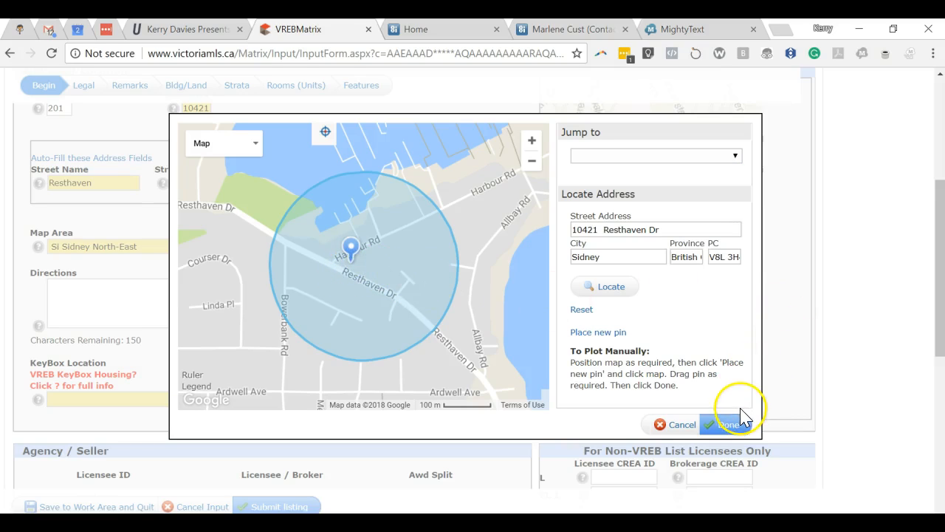
{"action": "left_click", "coordinate": [727, 425]}
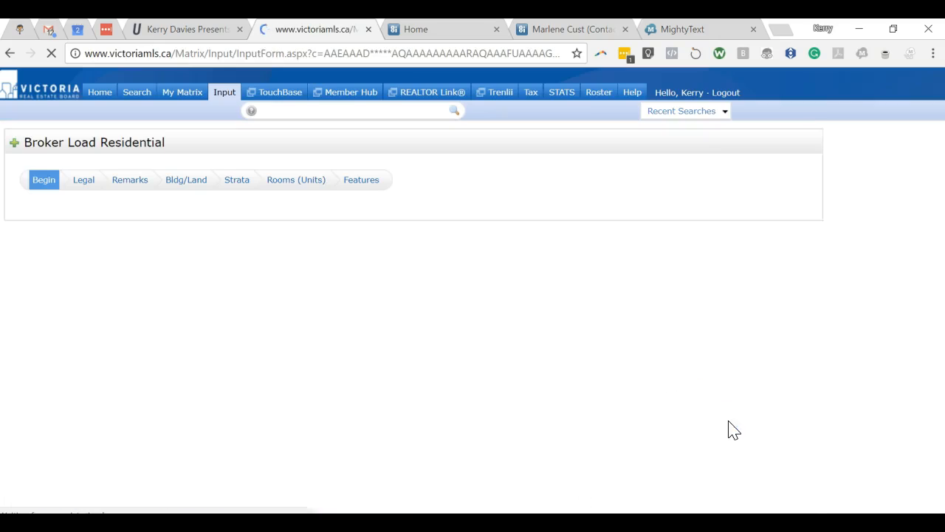
{"action": "scroll", "coordinate": [705, 378], "scroll_direction": "down", "scroll_amount": 1}
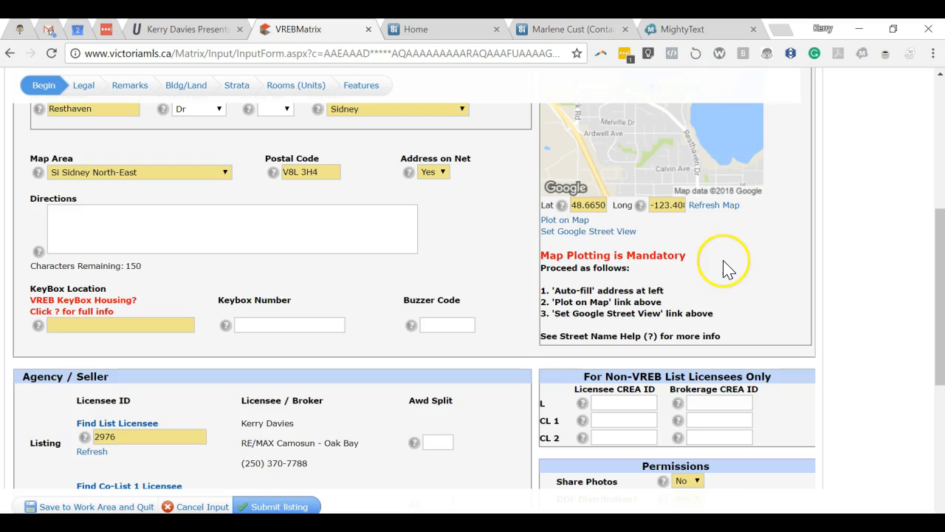
Turn the Street View panorama down Resthaven Dr to face the apartment building and accept it
{"action": "left_click", "coordinate": [585, 231]}
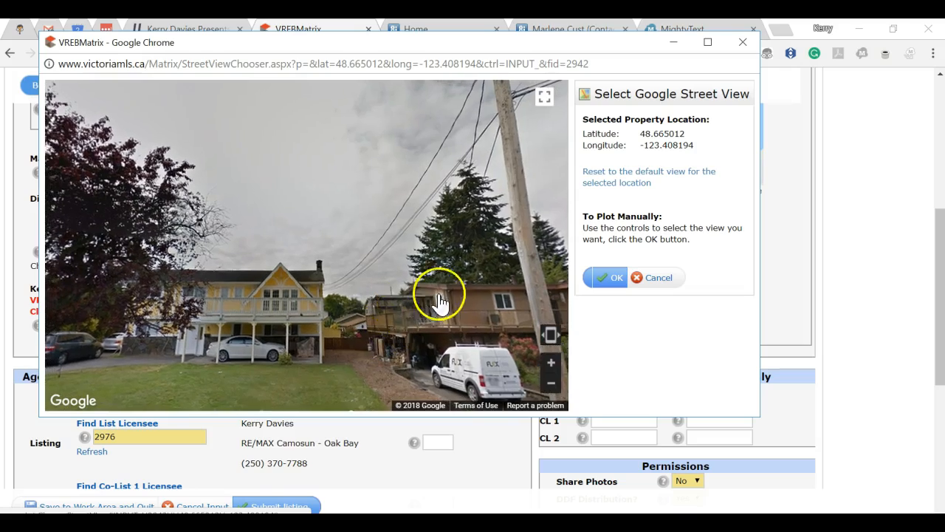
{"action": "left_click_drag", "start_coordinate": [436, 300], "coordinate": [296, 236]}
{"action": "left_click_drag", "start_coordinate": [500, 285], "coordinate": [188, 240]}
{"action": "left_click_drag", "start_coordinate": [393, 281], "coordinate": [185, 255]}
{"action": "left_click_drag", "start_coordinate": [345, 267], "coordinate": [192, 238]}
{"action": "left_click", "coordinate": [465, 312]}
{"action": "left_click", "coordinate": [345, 270]}
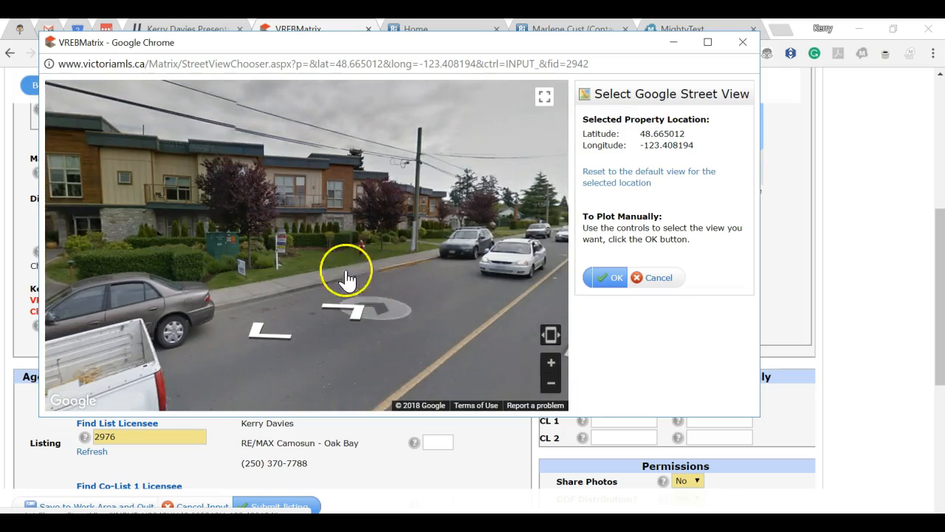
{"action": "left_click_drag", "start_coordinate": [364, 354], "coordinate": [358, 277]}
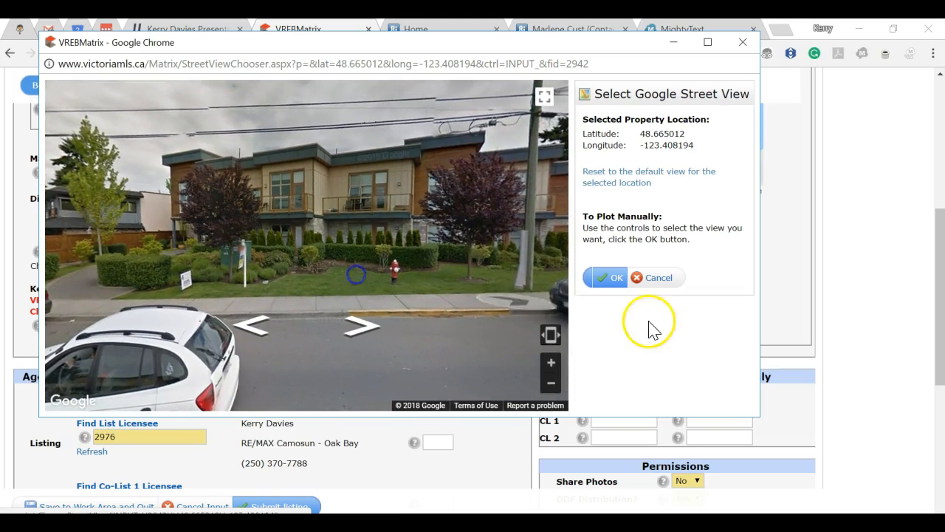
{"action": "left_click", "coordinate": [608, 281]}
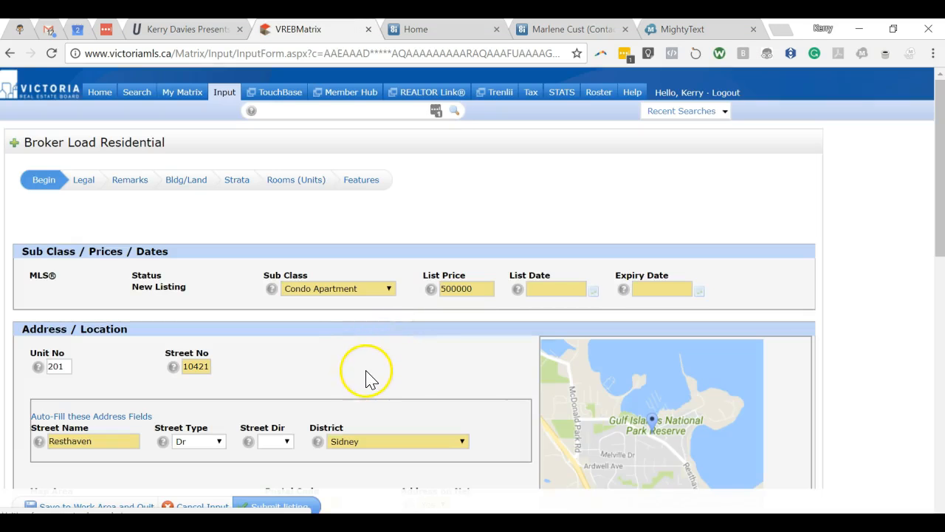
Enter Coop Brok Fee 3%$100K/1.5%B, the appointment phone, and Seller as See Supplements
{"action": "scroll", "coordinate": [371, 362], "scroll_direction": "down", "scroll_amount": 2}
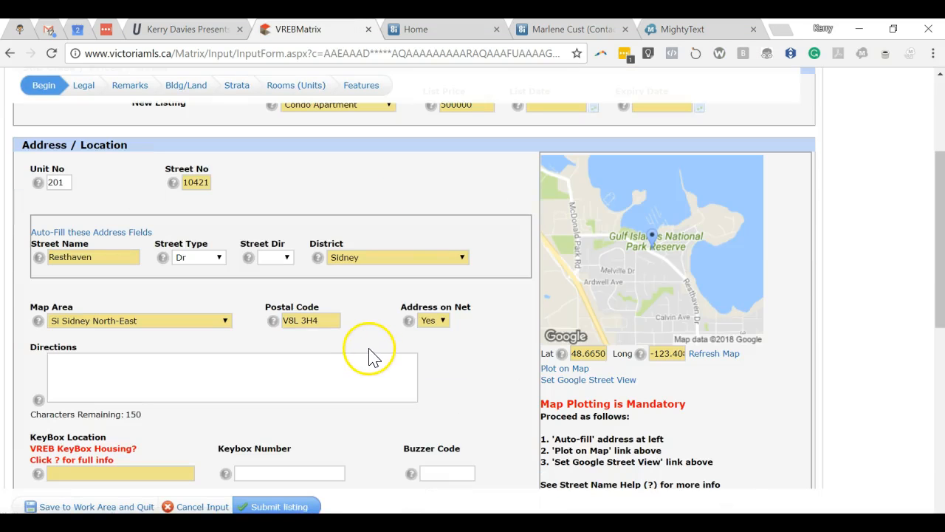
{"action": "scroll", "coordinate": [380, 355], "scroll_direction": "down", "scroll_amount": 1}
{"action": "scroll", "coordinate": [394, 315], "scroll_direction": "down", "scroll_amount": 1}
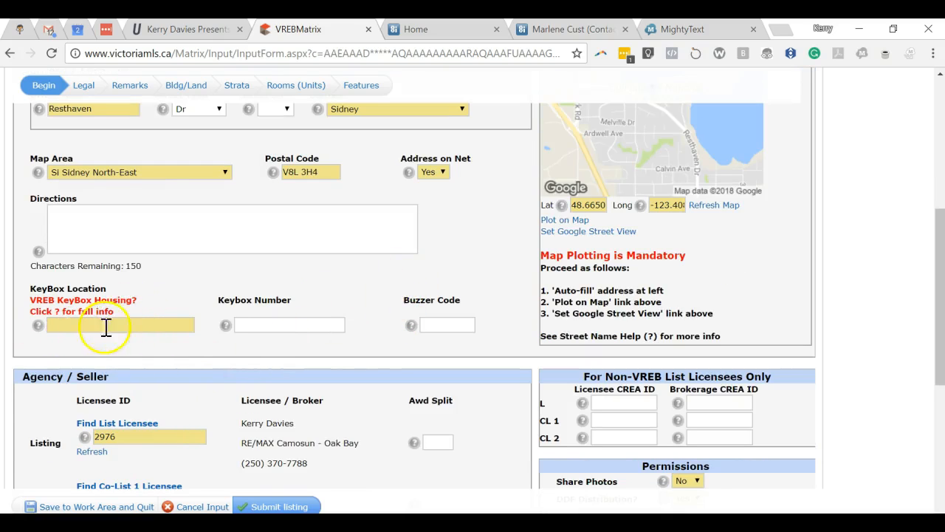
{"action": "scroll", "coordinate": [197, 338], "scroll_direction": "down", "scroll_amount": 1}
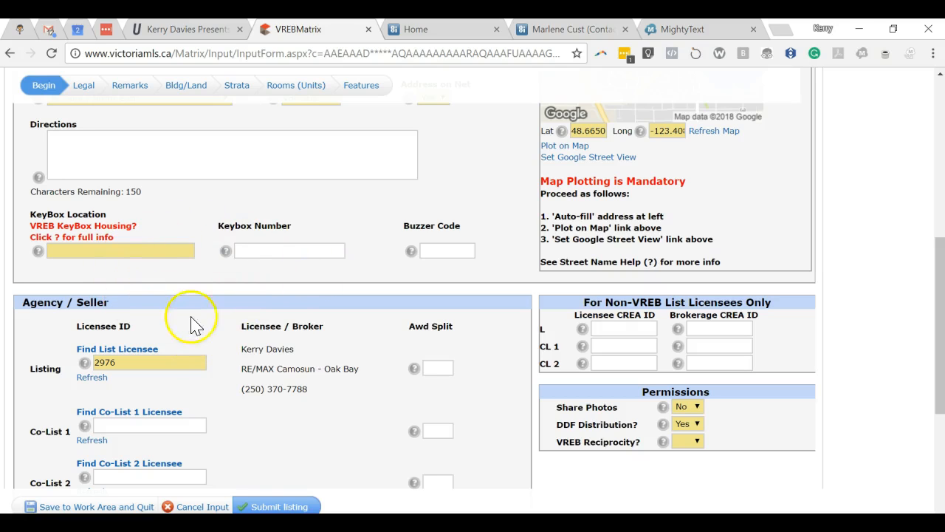
{"action": "scroll", "coordinate": [204, 310], "scroll_direction": "down", "scroll_amount": 2}
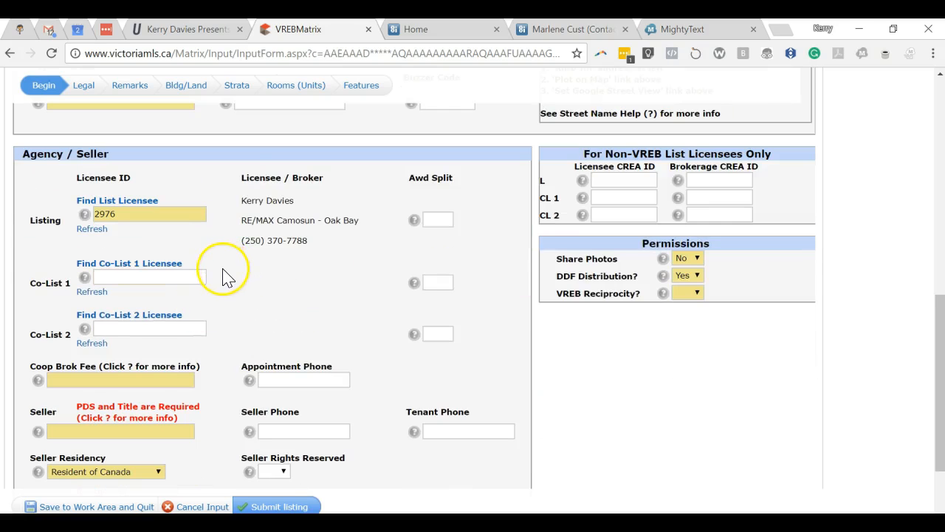
{"action": "scroll", "coordinate": [222, 275], "scroll_direction": "up", "scroll_amount": 2}
{"action": "scroll", "coordinate": [184, 277], "scroll_direction": "down", "scroll_amount": 2}
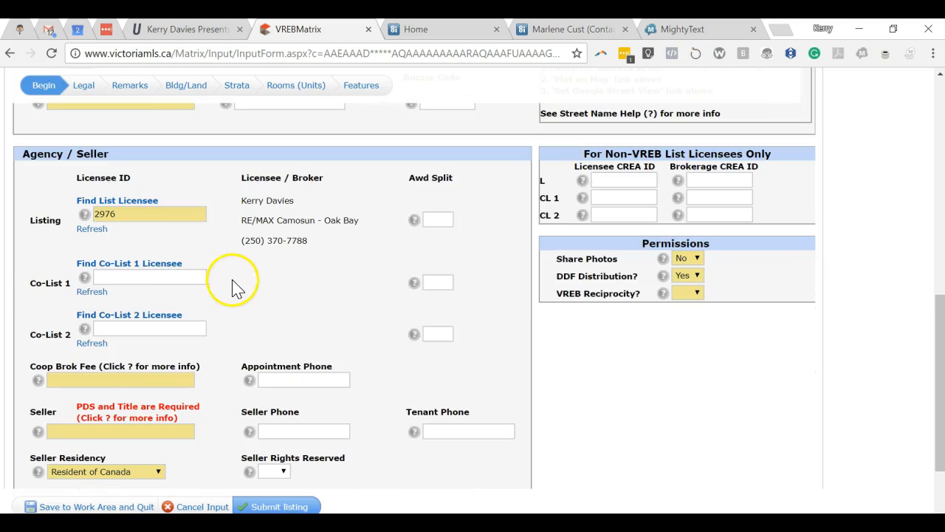
{"action": "scroll", "coordinate": [277, 274], "scroll_direction": "down", "scroll_amount": 1}
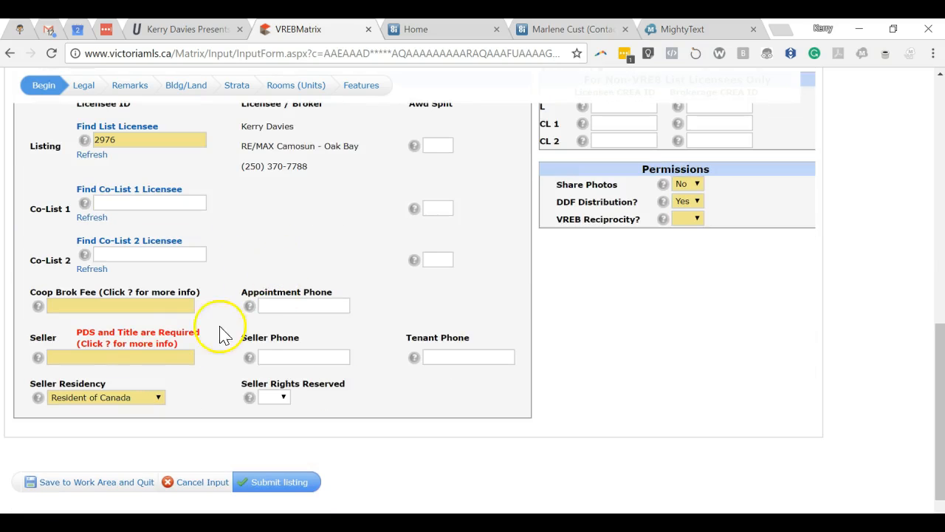
{"action": "left_click", "coordinate": [82, 307]}
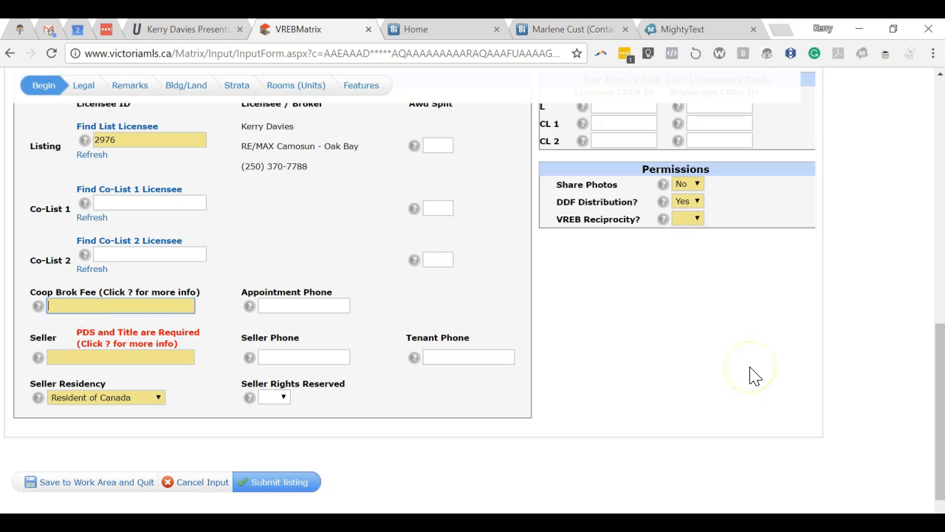
{"action": "type", "text": "3%$100K/1.5%B"}
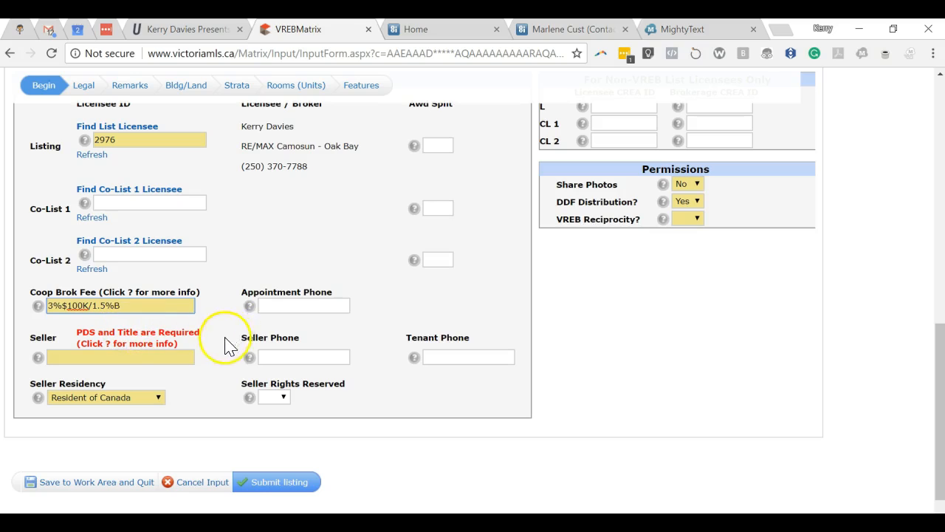
{"action": "left_click", "coordinate": [282, 306]}
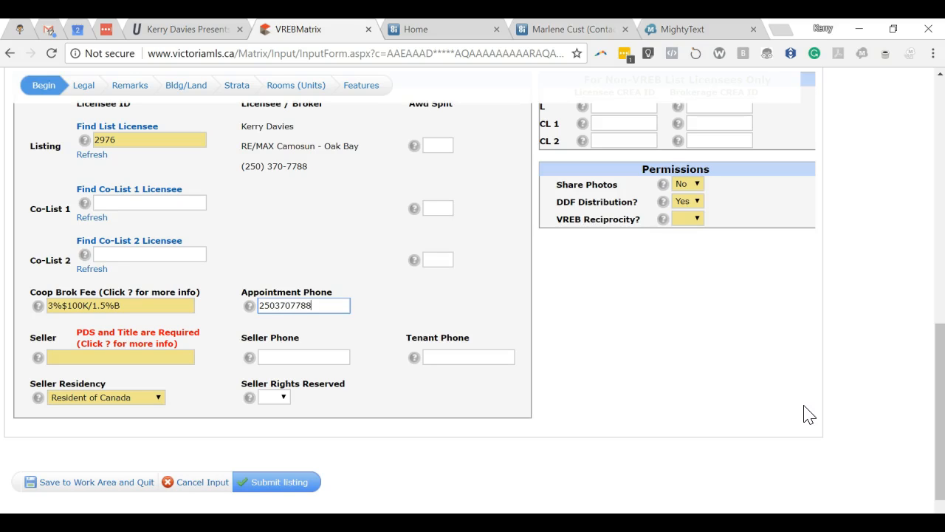
{"action": "left_click", "coordinate": [78, 358]}
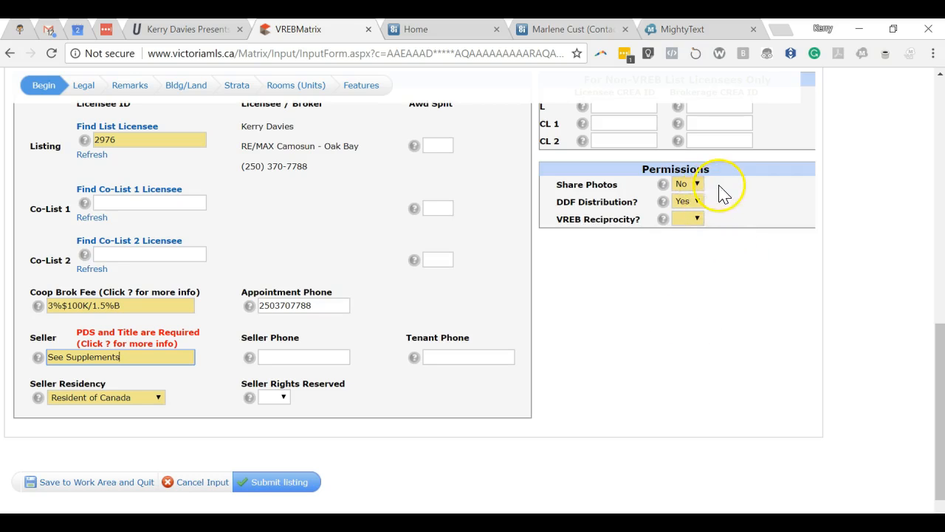
Set VREB Reciprocity to Yes
{"action": "left_click", "coordinate": [698, 219]}
{"action": "left_click", "coordinate": [686, 263]}
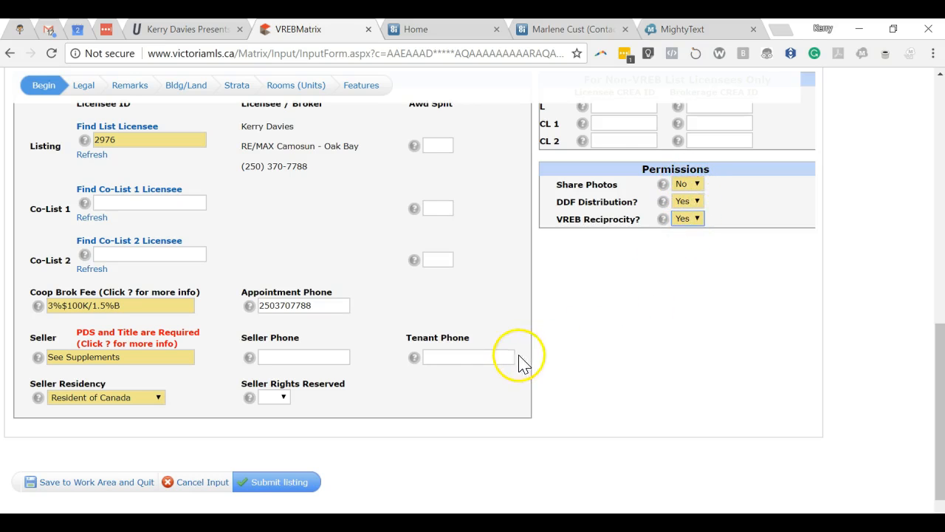
{"action": "scroll", "coordinate": [447, 347], "scroll_direction": "up", "scroll_amount": 4}
{"action": "scroll", "coordinate": [439, 344], "scroll_direction": "up", "scroll_amount": 2}
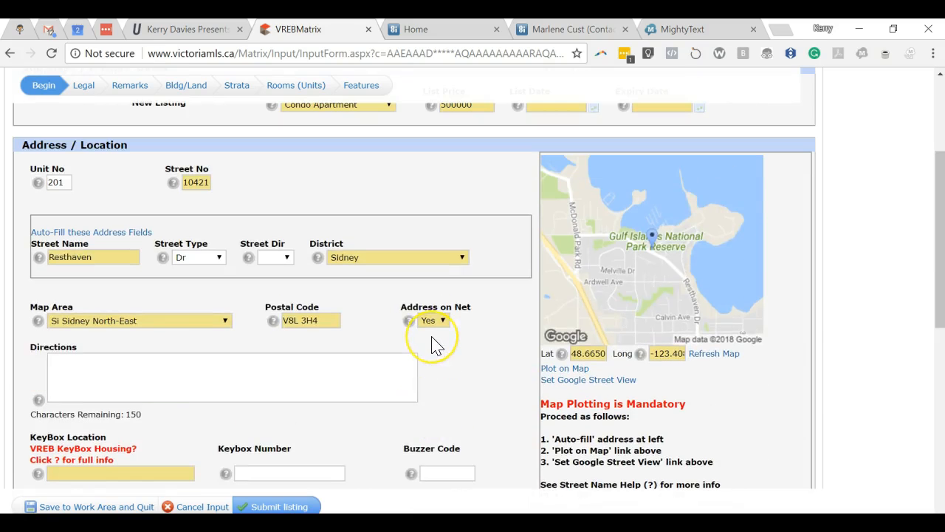
{"action": "scroll", "coordinate": [434, 346], "scroll_direction": "up", "scroll_amount": 2}
In the Legal section, choose Frhld/Strata as Title and launch Find Tax Info
{"action": "left_click", "coordinate": [83, 144]}
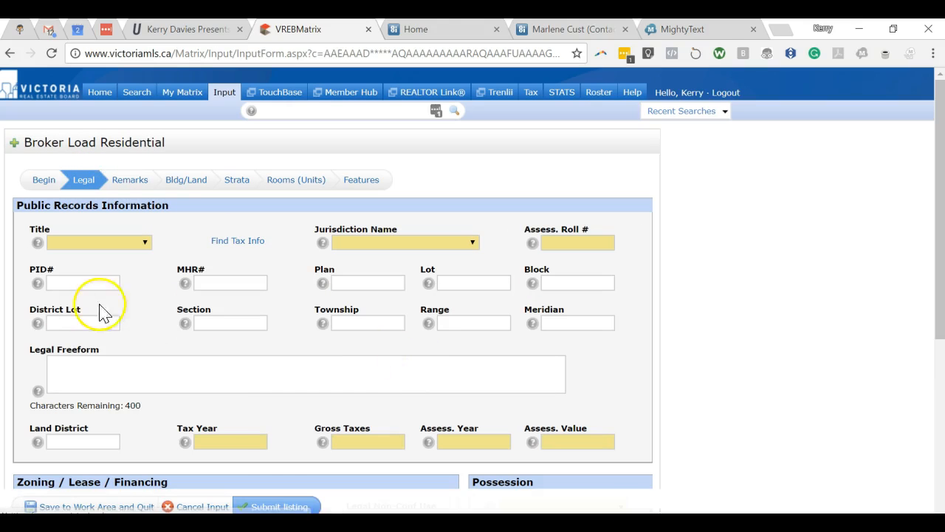
{"action": "left_click", "coordinate": [144, 243]}
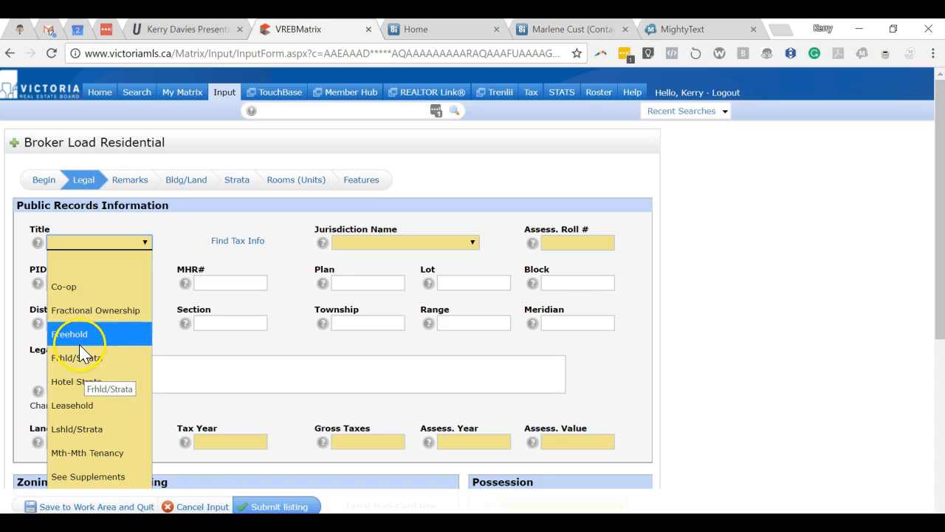
{"action": "left_click", "coordinate": [83, 295]}
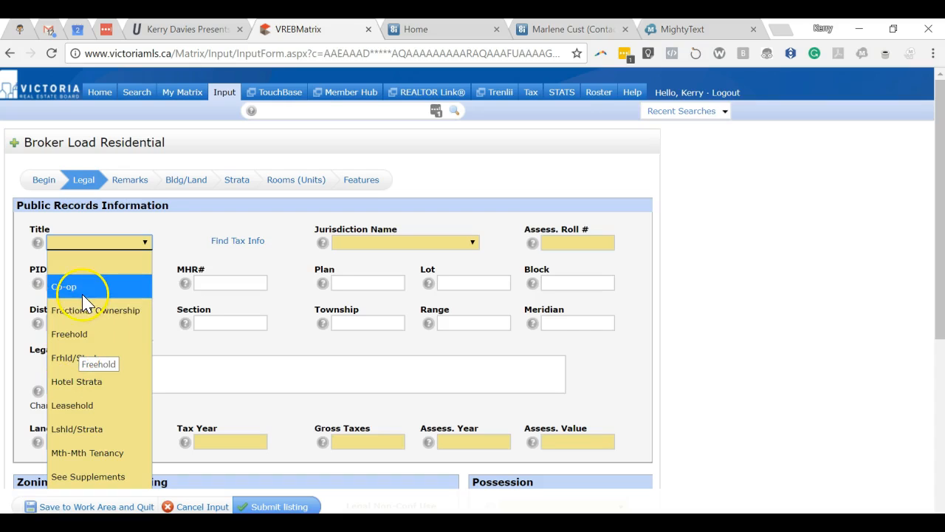
{"action": "left_click", "coordinate": [77, 365]}
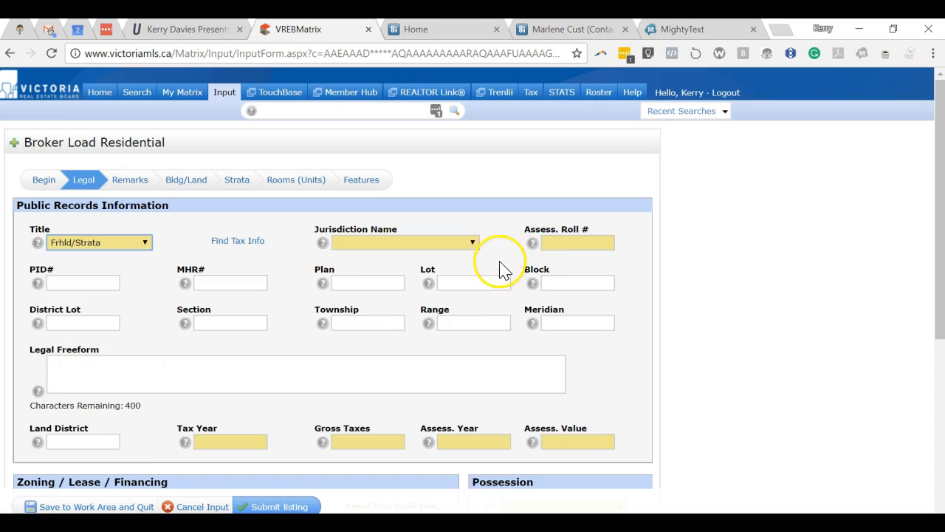
{"action": "left_click", "coordinate": [233, 249]}
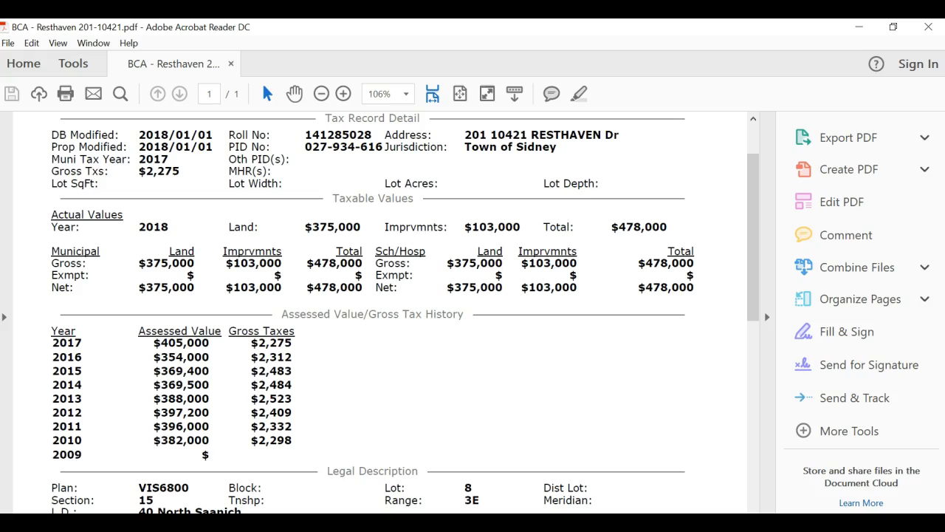
Copy PID 027-934-616 from the BCA tax record PDF and return to the VREB Matrix listing
{"action": "scroll", "coordinate": [370, 337], "scroll_direction": "up", "scroll_amount": 2}
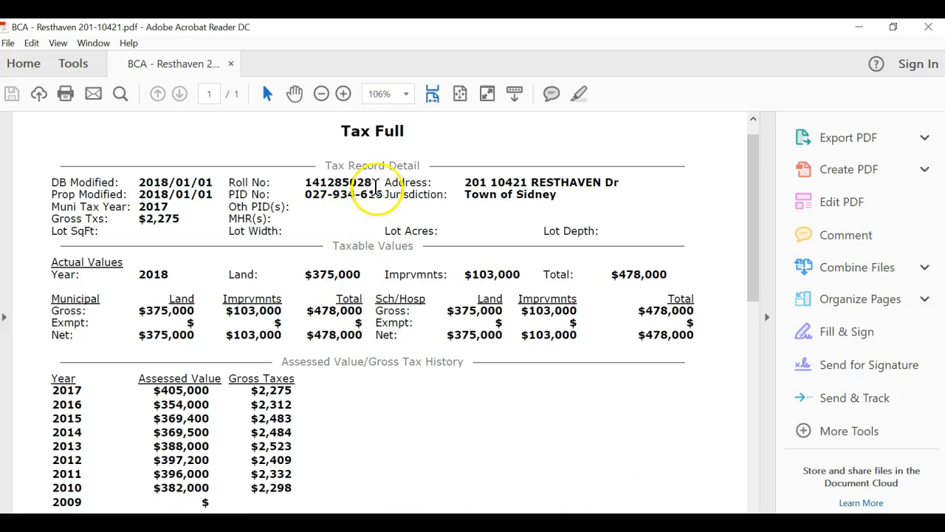
{"action": "left_click", "coordinate": [379, 195]}
{"action": "left_click_drag", "start_coordinate": [380, 195], "coordinate": [327, 195]}
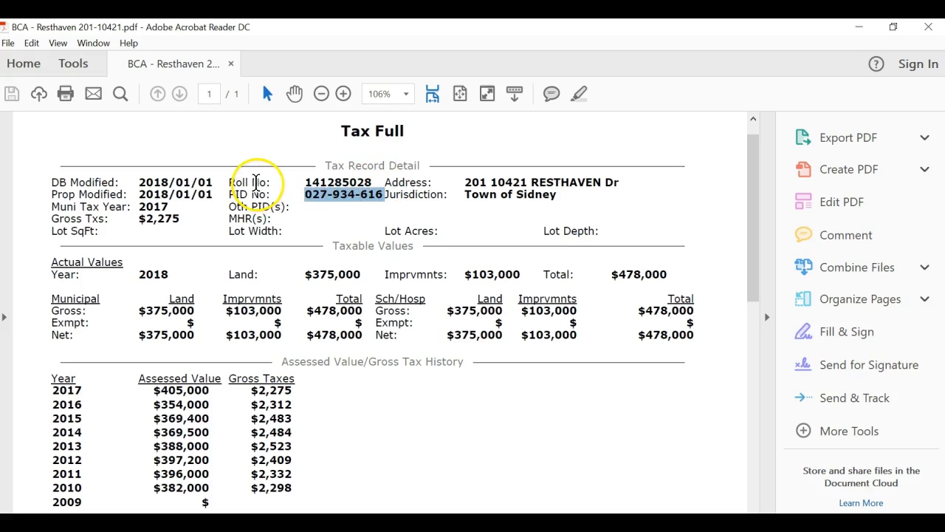
{"action": "right_click", "coordinate": [342, 198]}
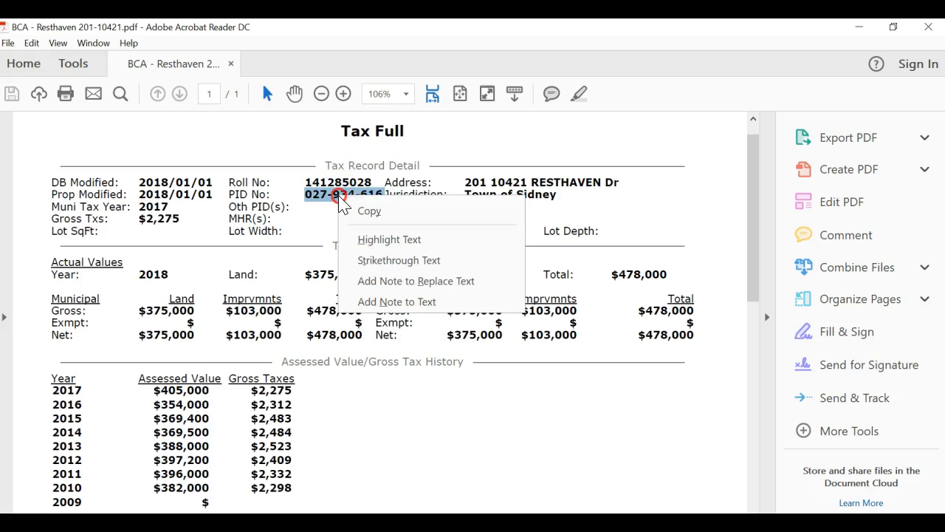
{"action": "left_click", "coordinate": [369, 211]}
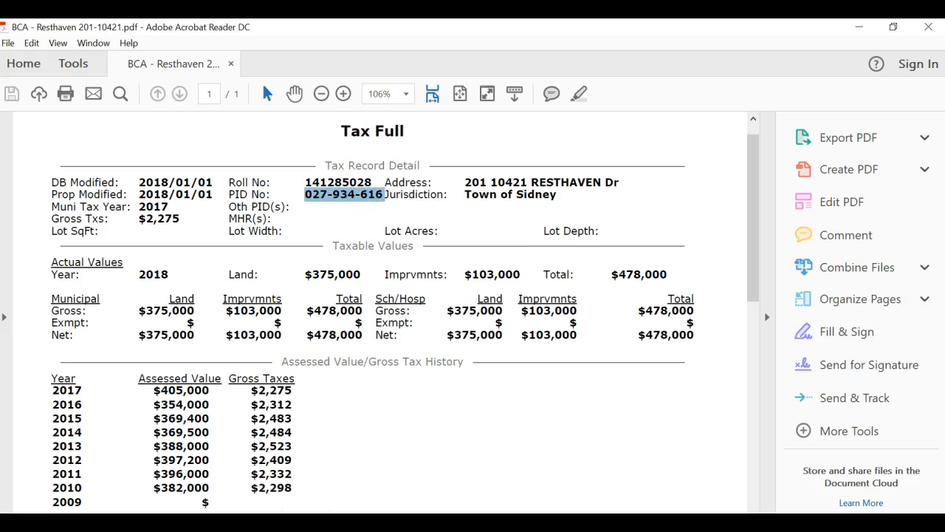
{"action": "left_click", "coordinate": [519, 497]}
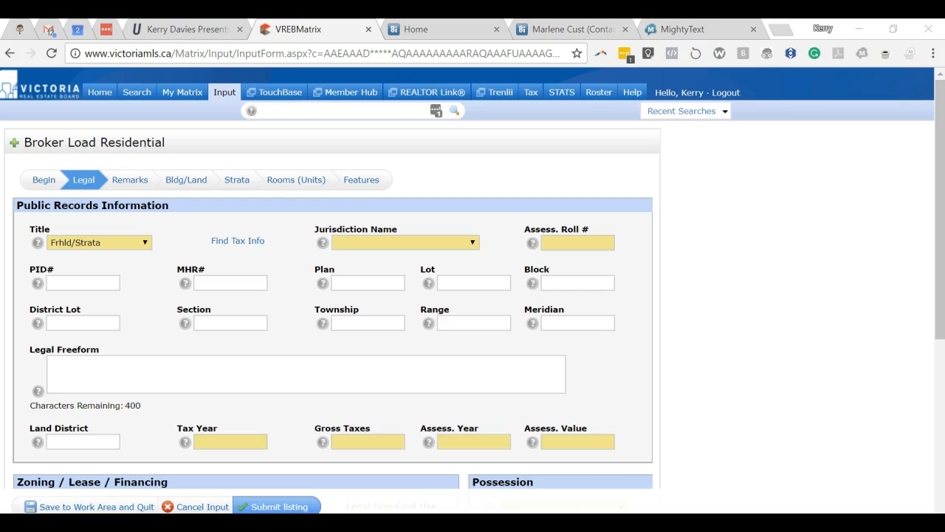
{"action": "left_click", "coordinate": [619, 491]}
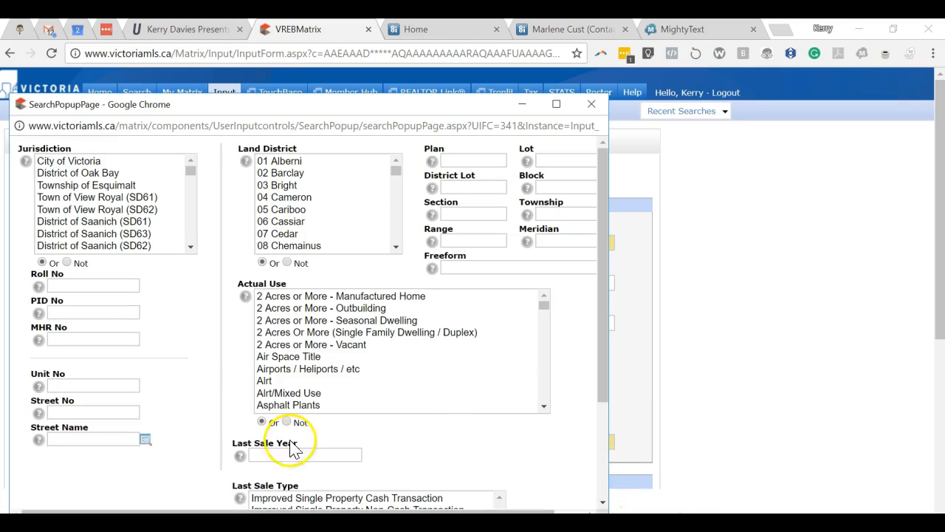
{"action": "left_click", "coordinate": [59, 311]}
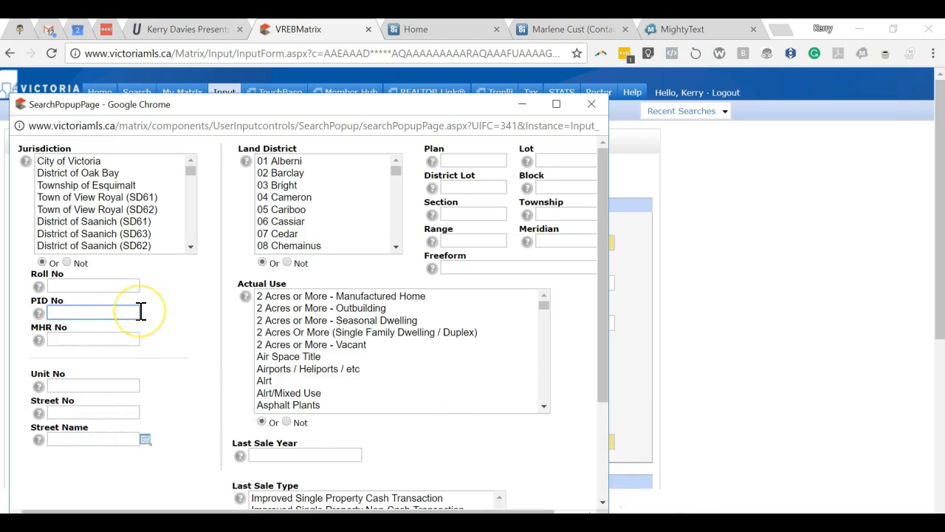
{"action": "key", "text": "ctrl+v"}
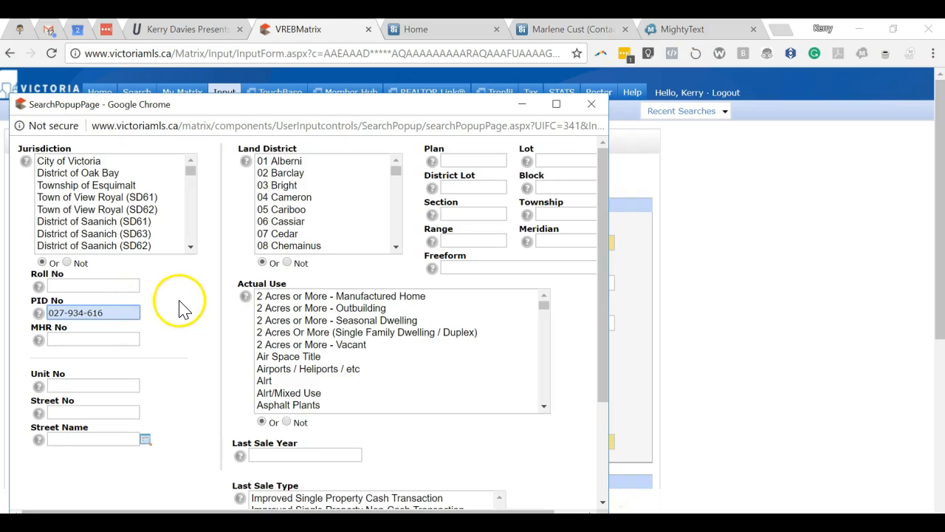
{"action": "scroll", "coordinate": [185, 308], "scroll_direction": "down", "scroll_amount": 2}
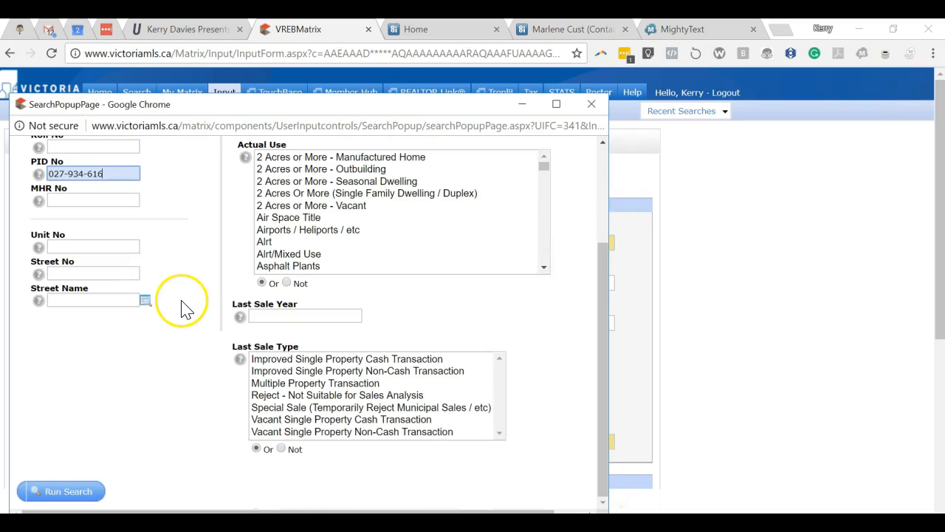
{"action": "left_click", "coordinate": [74, 493]}
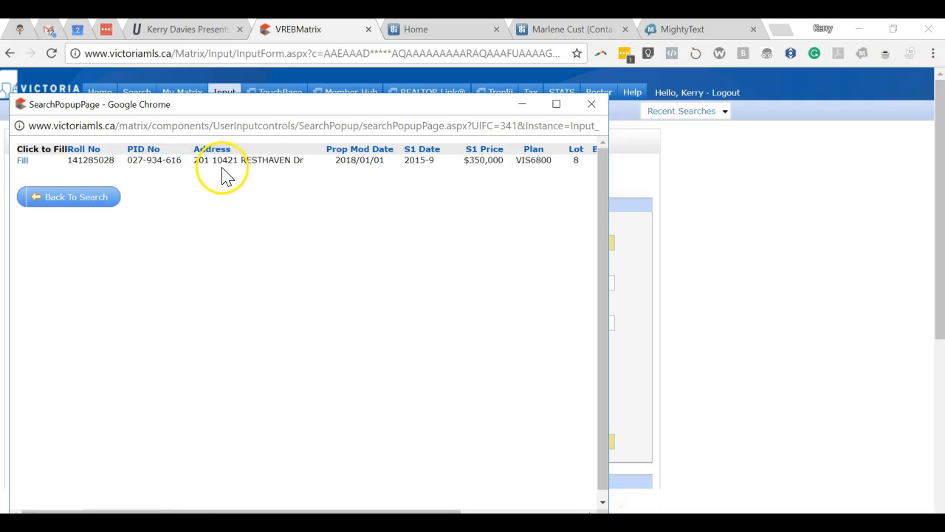
{"action": "left_click", "coordinate": [22, 162]}
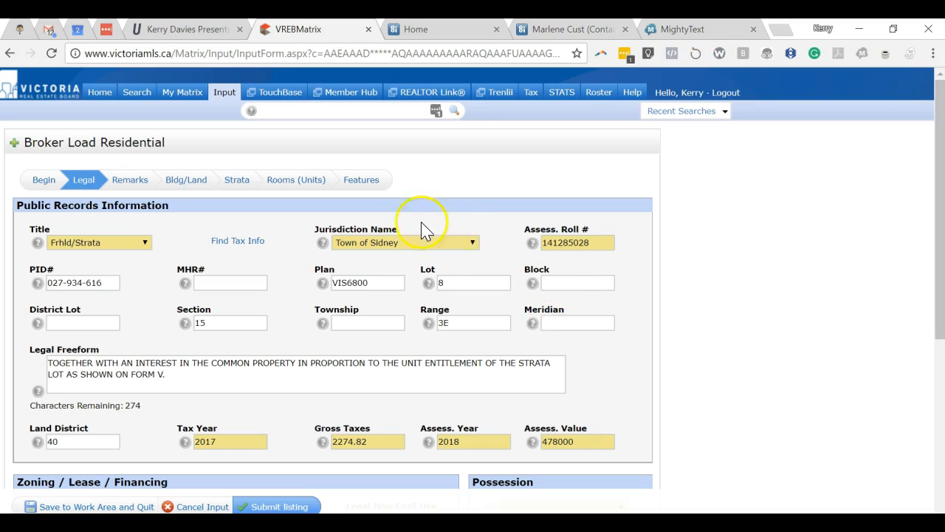
{"action": "scroll", "coordinate": [526, 296], "scroll_direction": "down", "scroll_amount": 3}
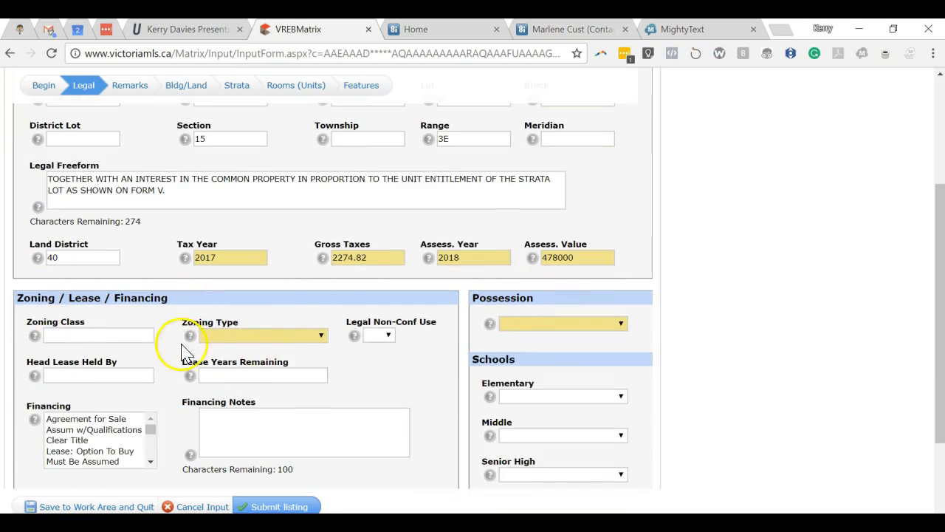
{"action": "scroll", "coordinate": [539, 363], "scroll_direction": "down", "scroll_amount": 1}
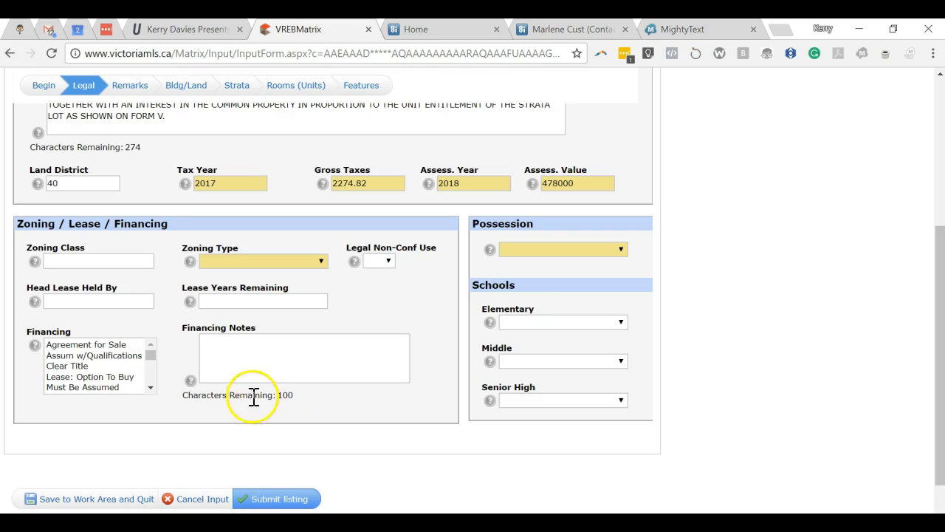
{"action": "scroll", "coordinate": [210, 381], "scroll_direction": "up", "scroll_amount": 3}
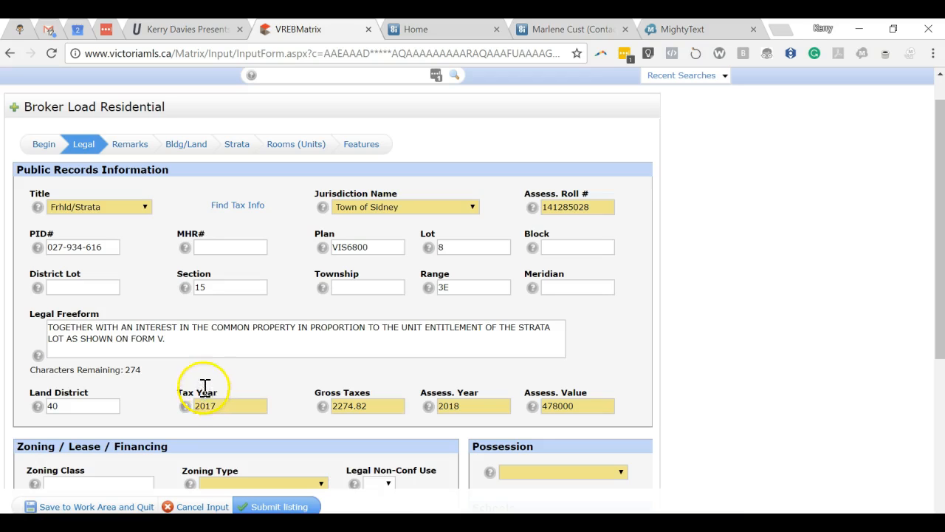
{"action": "left_click", "coordinate": [133, 147]}
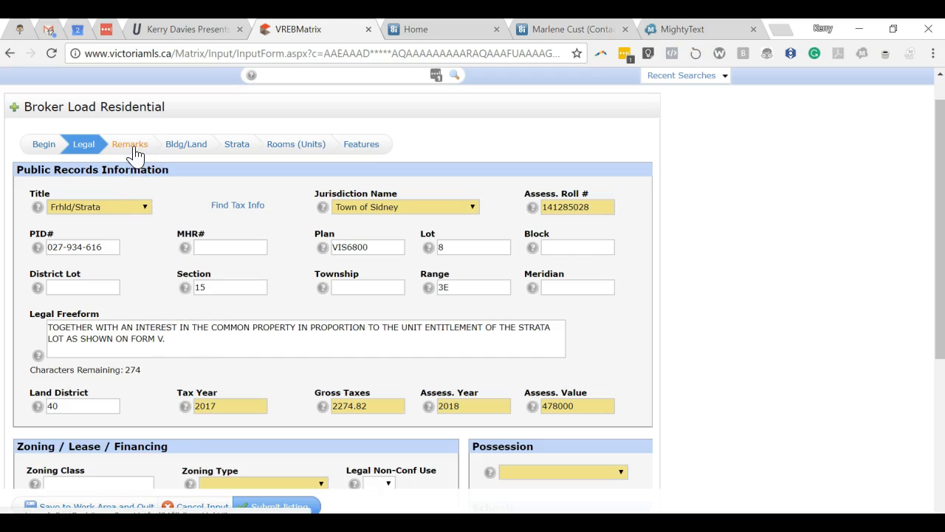
Look over the Remarks page, then move on to the Bldg/Land page
{"action": "left_click", "coordinate": [134, 148]}
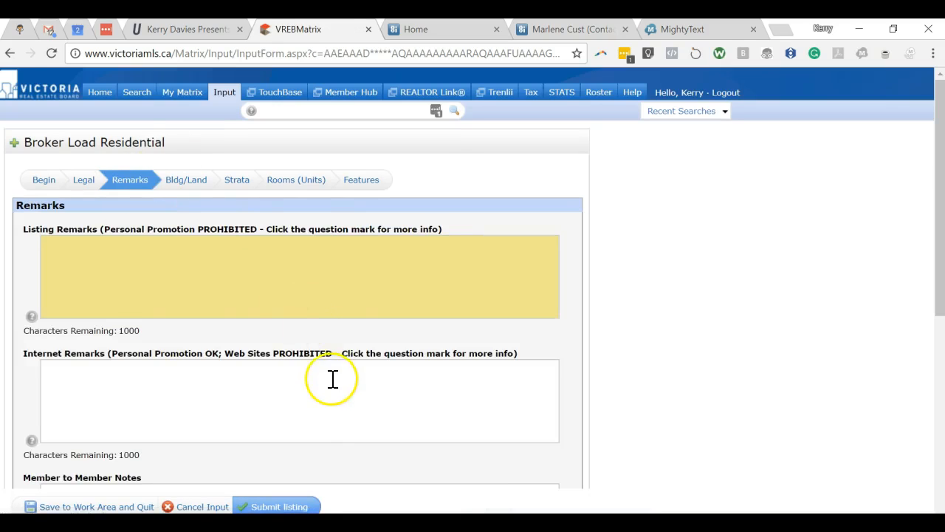
{"action": "scroll", "coordinate": [321, 348], "scroll_direction": "down", "scroll_amount": 4}
{"action": "scroll", "coordinate": [312, 344], "scroll_direction": "down", "scroll_amount": 2}
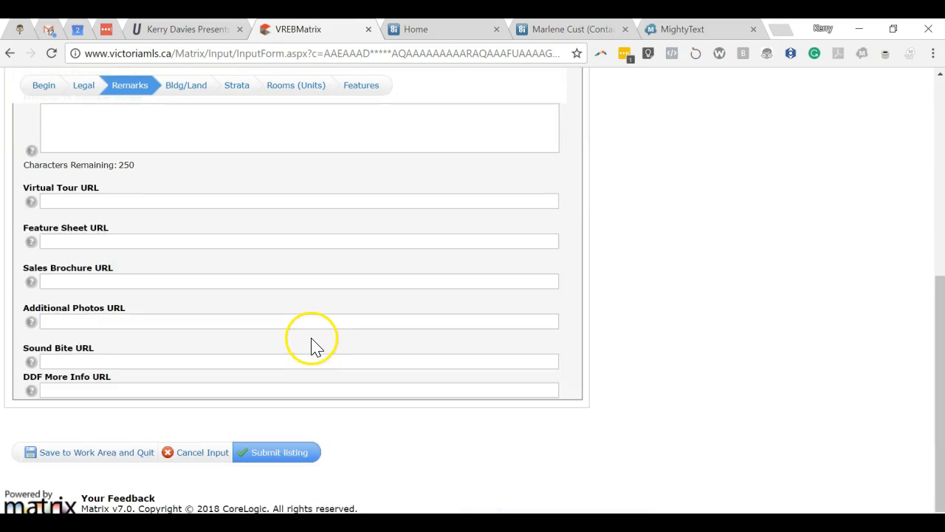
{"action": "scroll", "coordinate": [311, 340], "scroll_direction": "up", "scroll_amount": 5}
{"action": "left_click", "coordinate": [186, 98]}
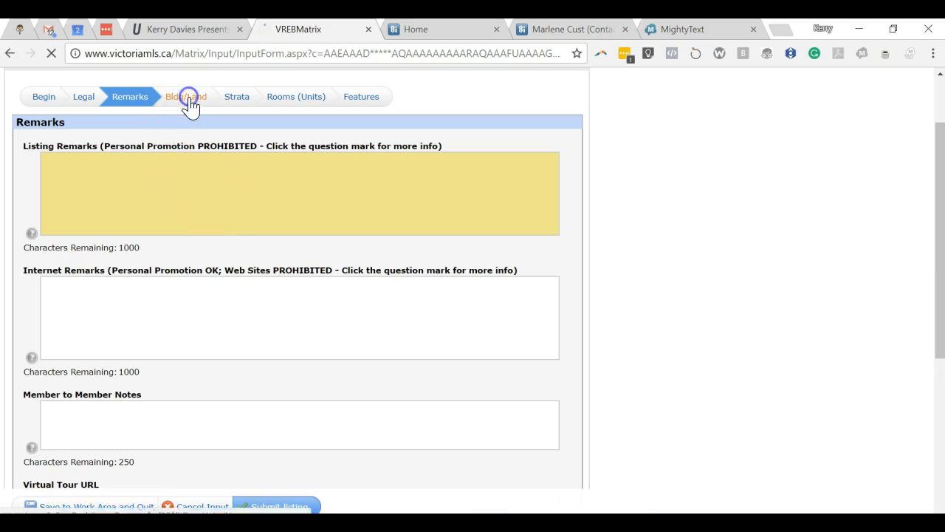
Set Layout to Condo: One Level and Kitchens to 1
{"action": "mouse_move", "coordinate": [185, 94]}
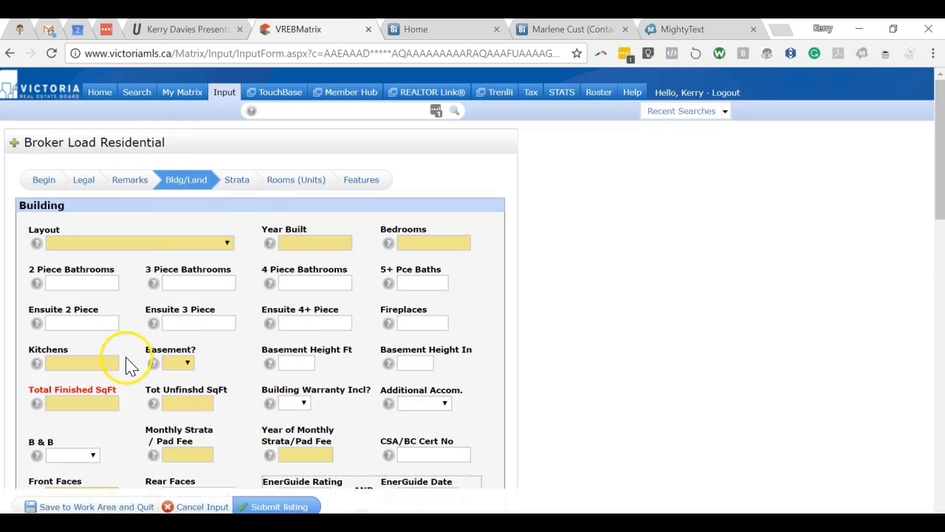
{"action": "left_click", "coordinate": [228, 244]}
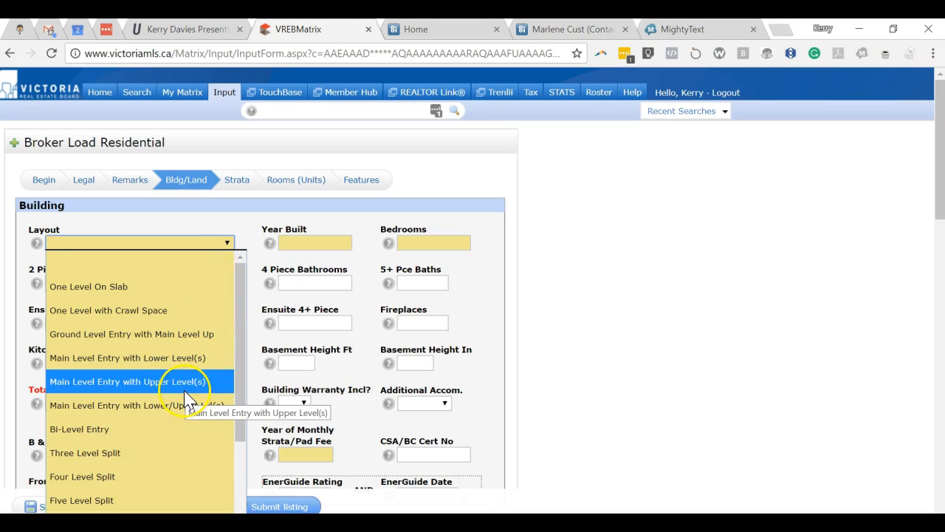
{"action": "left_click_drag", "start_coordinate": [238, 327], "coordinate": [242, 402]}
{"action": "left_click", "coordinate": [133, 418]}
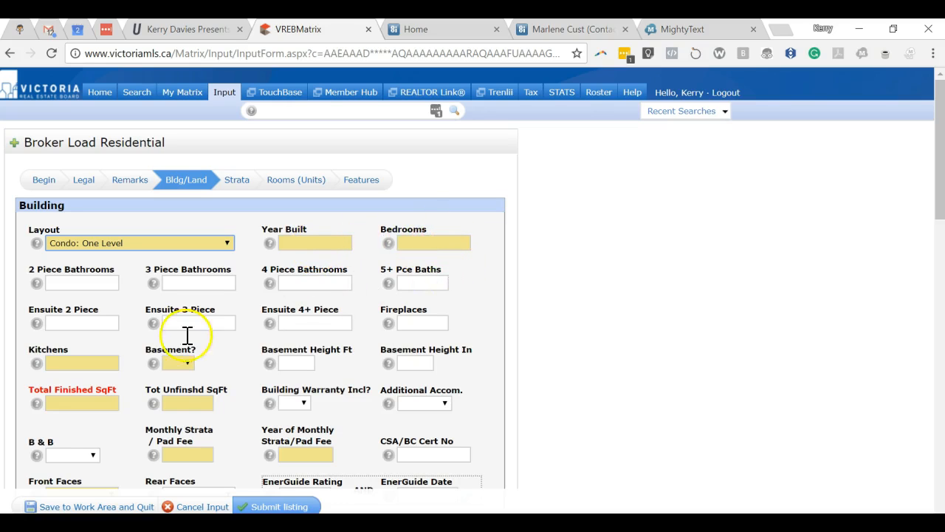
{"action": "scroll", "coordinate": [162, 362], "scroll_direction": "down", "scroll_amount": 1}
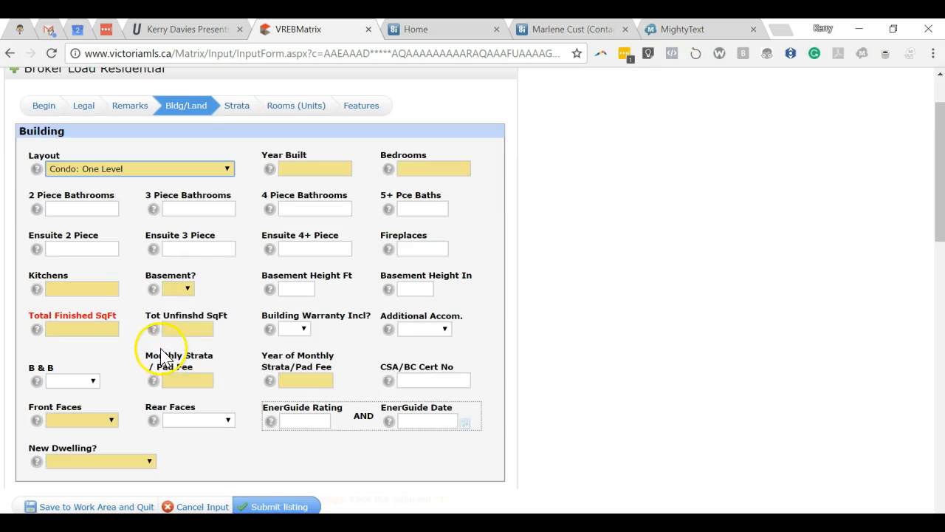
{"action": "left_click", "coordinate": [89, 294]}
{"action": "type", "text": "1"}
{"action": "left_click", "coordinate": [134, 311]}
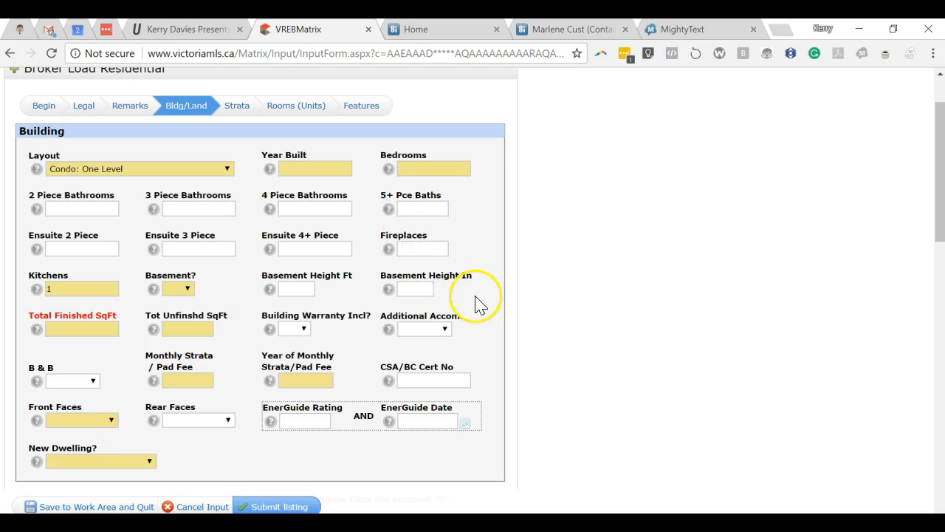
In the Land section, choose Irreg. lot shape, City/Munic. water and Sewer waste
{"action": "scroll", "coordinate": [476, 299], "scroll_direction": "down", "scroll_amount": 2}
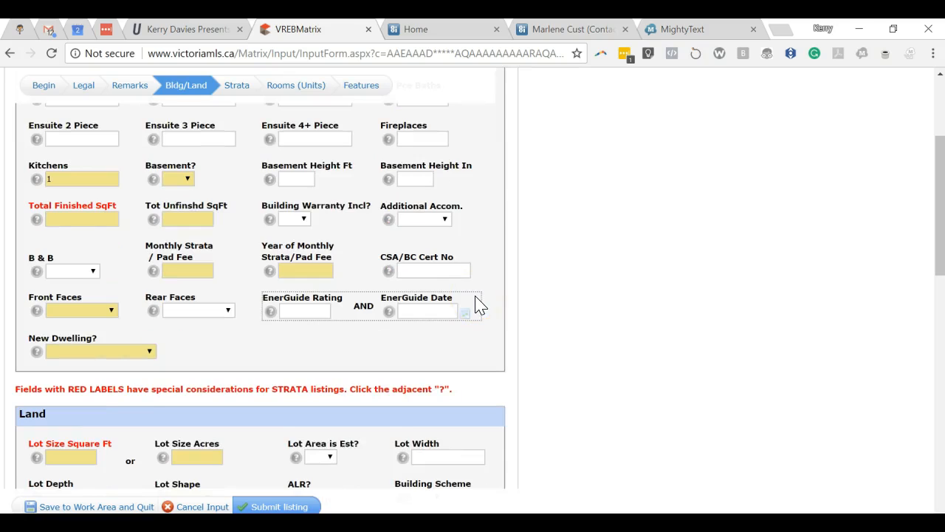
{"action": "scroll", "coordinate": [476, 303], "scroll_direction": "down", "scroll_amount": 2}
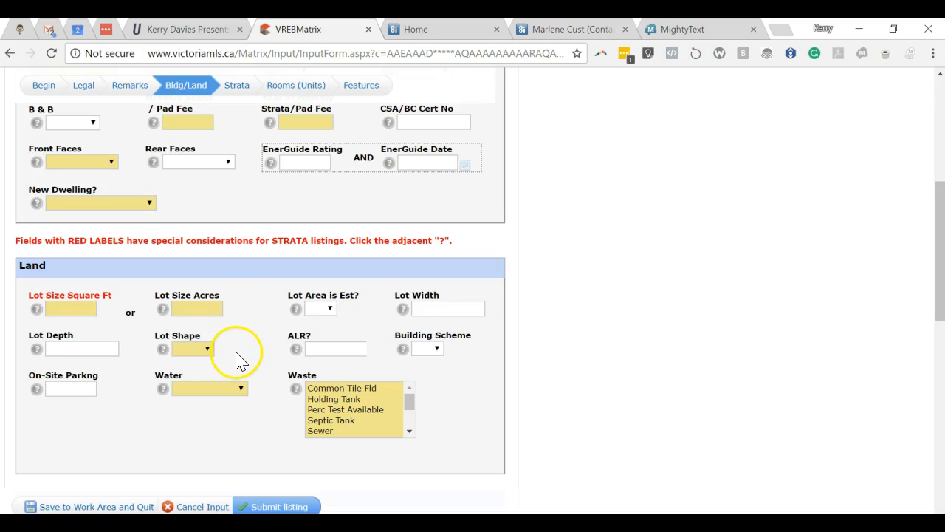
{"action": "left_click", "coordinate": [207, 350]}
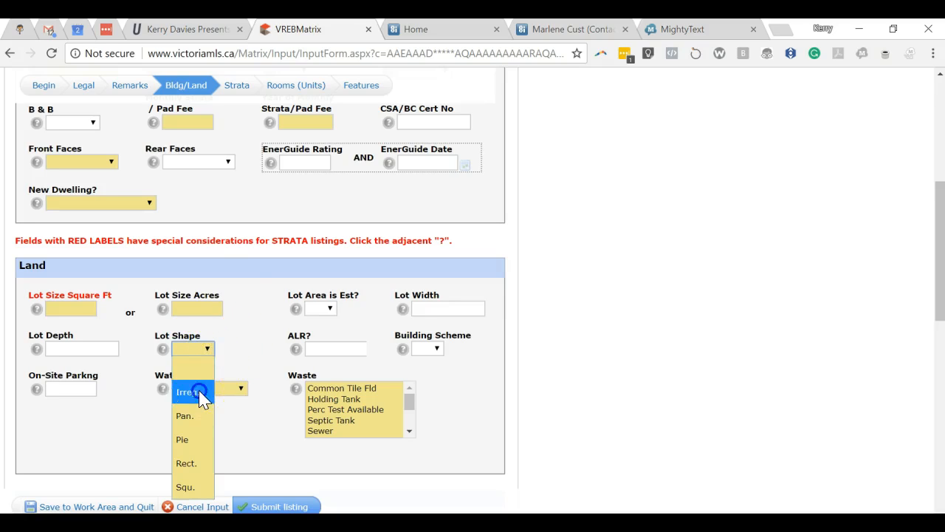
{"action": "left_click", "coordinate": [198, 391]}
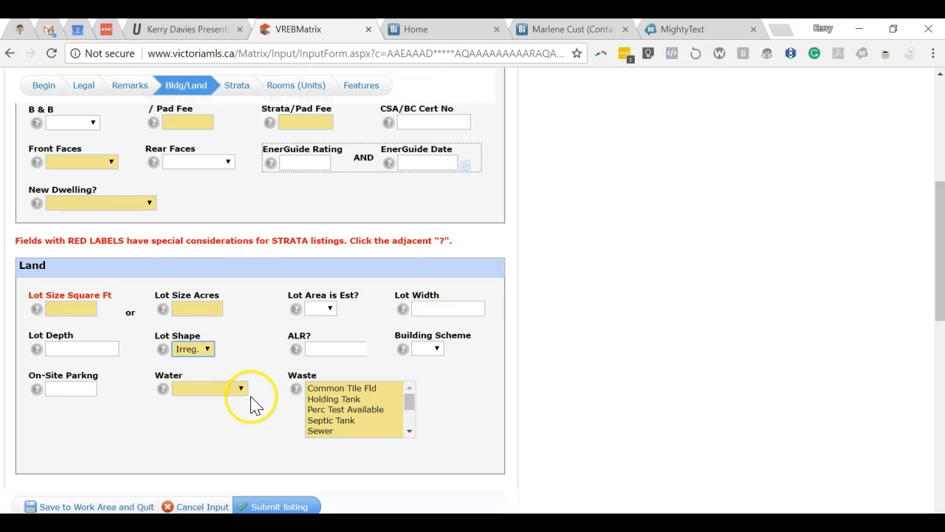
{"action": "left_click", "coordinate": [240, 389]}
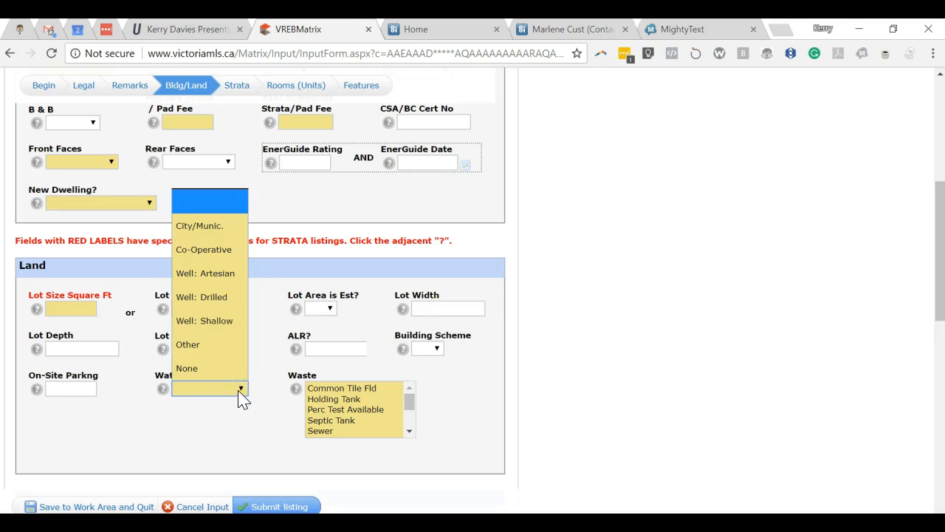
{"action": "left_click", "coordinate": [210, 226]}
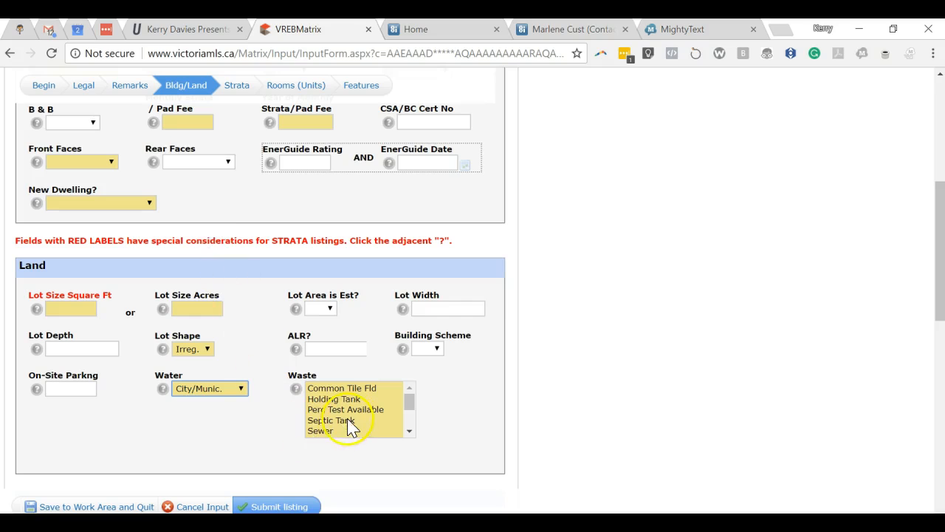
{"action": "left_click", "coordinate": [325, 431]}
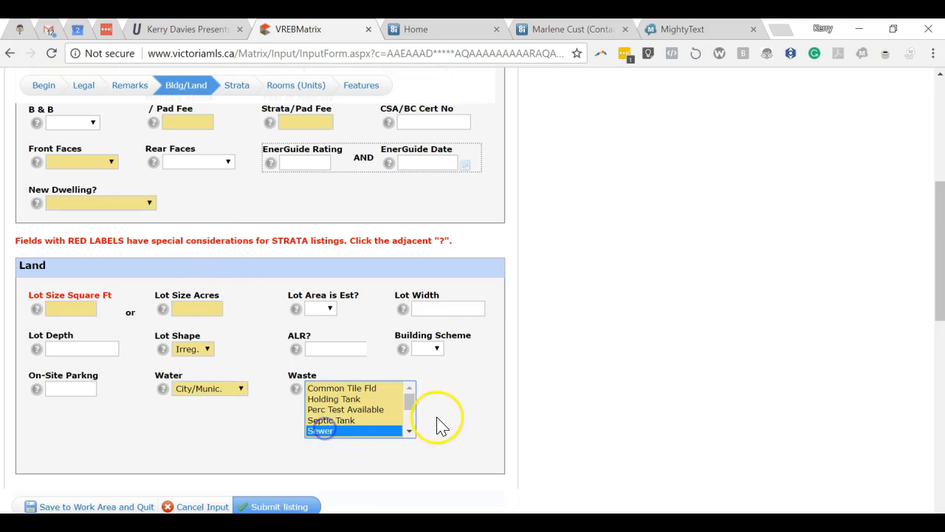
{"action": "scroll", "coordinate": [437, 420], "scroll_direction": "down", "scroll_amount": 2}
{"action": "scroll", "coordinate": [436, 415], "scroll_direction": "down", "scroll_amount": 1}
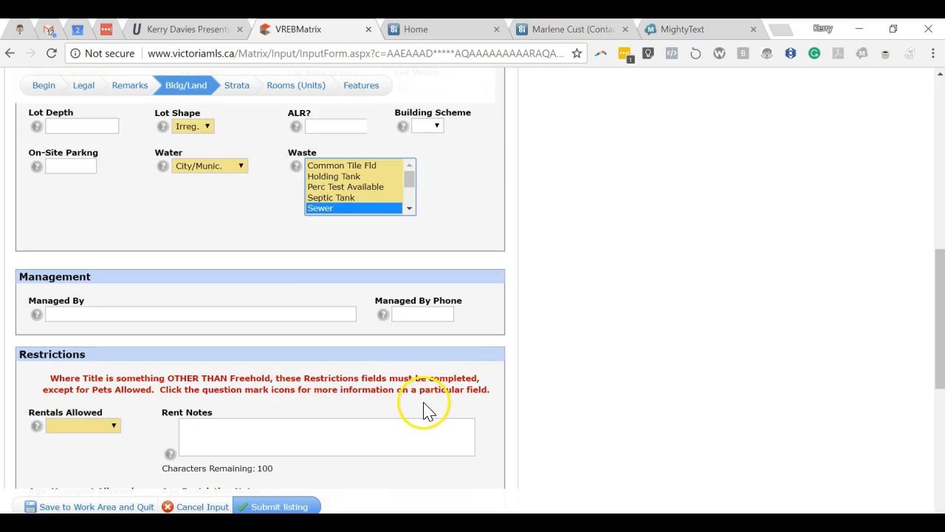
{"action": "scroll", "coordinate": [424, 411], "scroll_direction": "down", "scroll_amount": 2}
Return to the top of the listing and open the Strata page
{"action": "scroll", "coordinate": [399, 399], "scroll_direction": "up", "scroll_amount": 9}
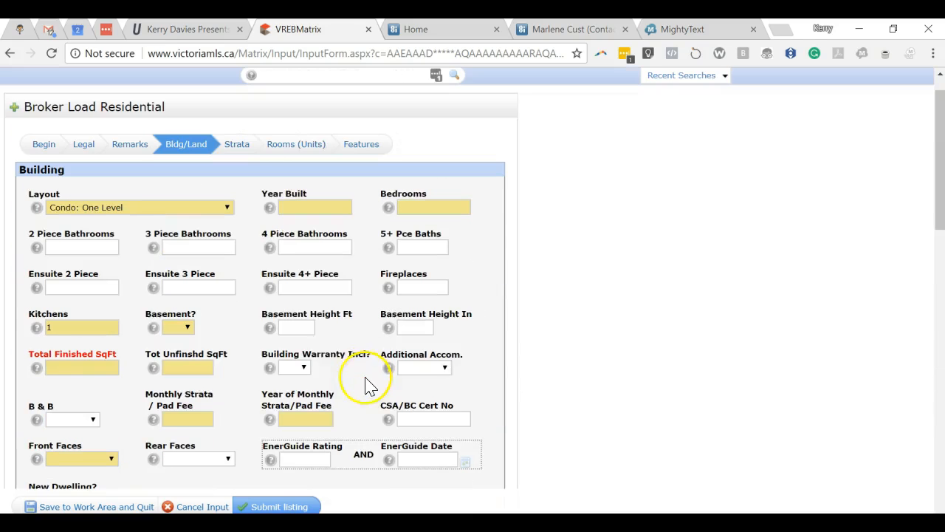
{"action": "left_click", "coordinate": [237, 144]}
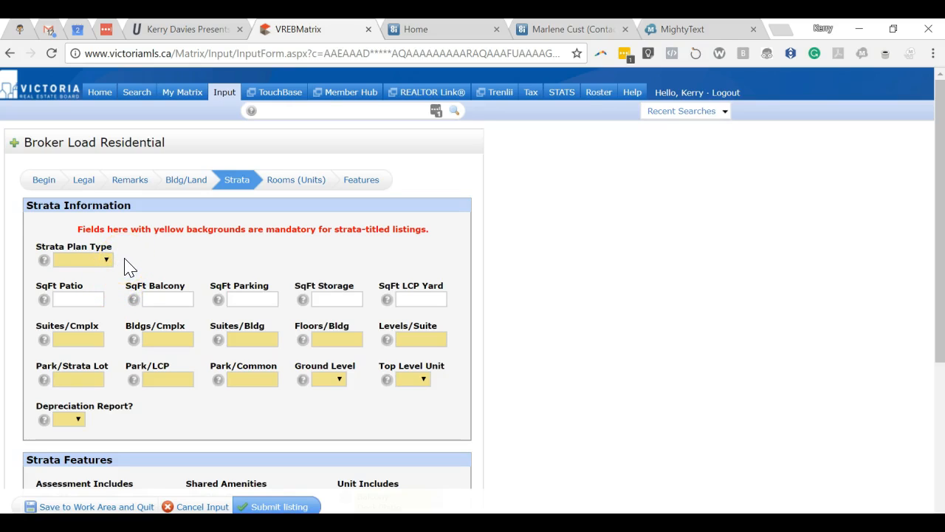
Set Strata Plan Type to Building and open the Strata Plan - Resthaven PDF from the listing folder
{"action": "left_click", "coordinate": [151, 252]}
{"action": "left_click", "coordinate": [107, 261]}
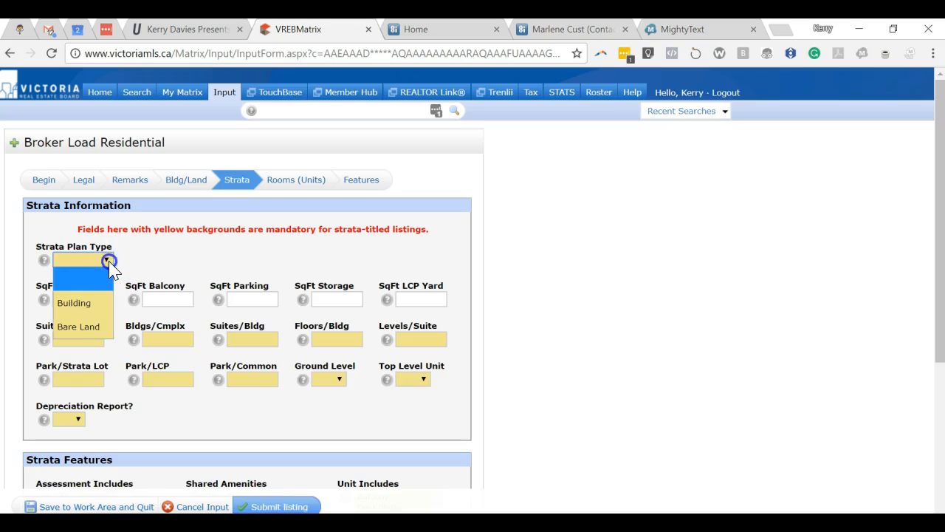
{"action": "left_click", "coordinate": [84, 302]}
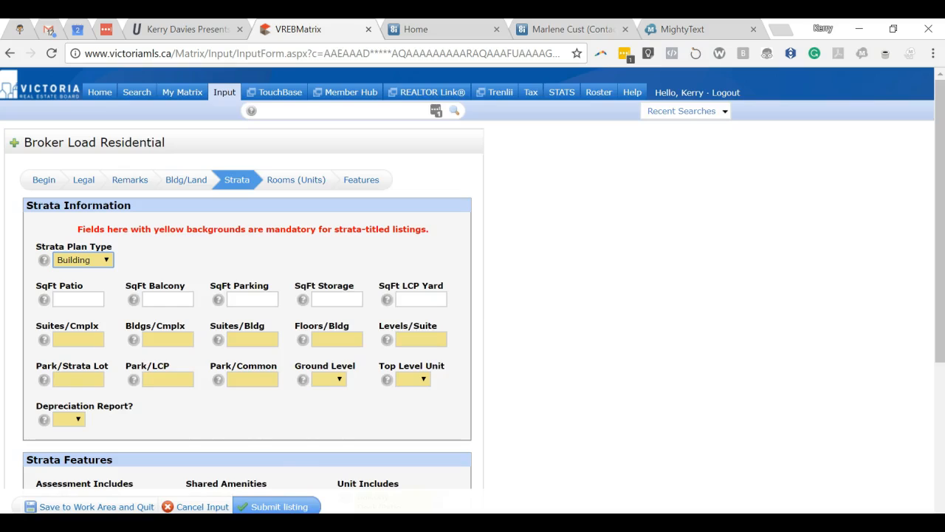
{"action": "left_click", "coordinate": [158, 523]}
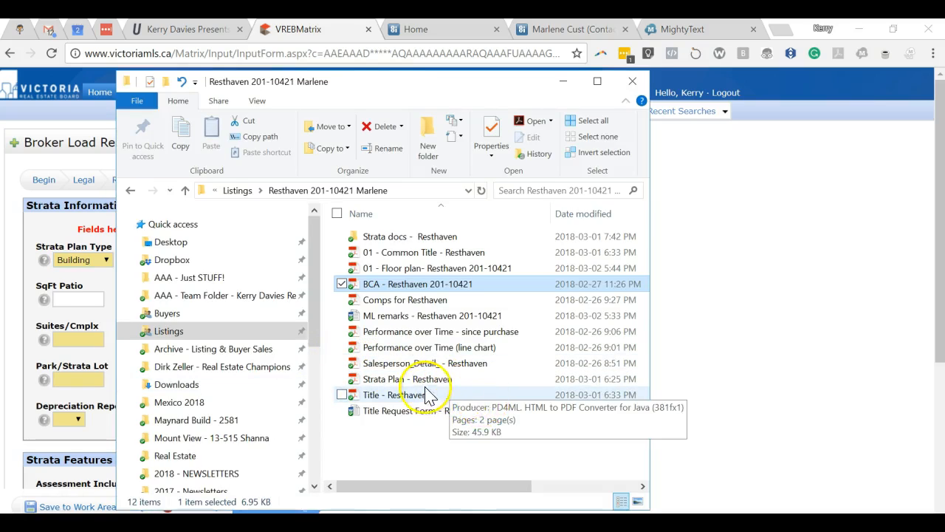
{"action": "double_click", "coordinate": [393, 380]}
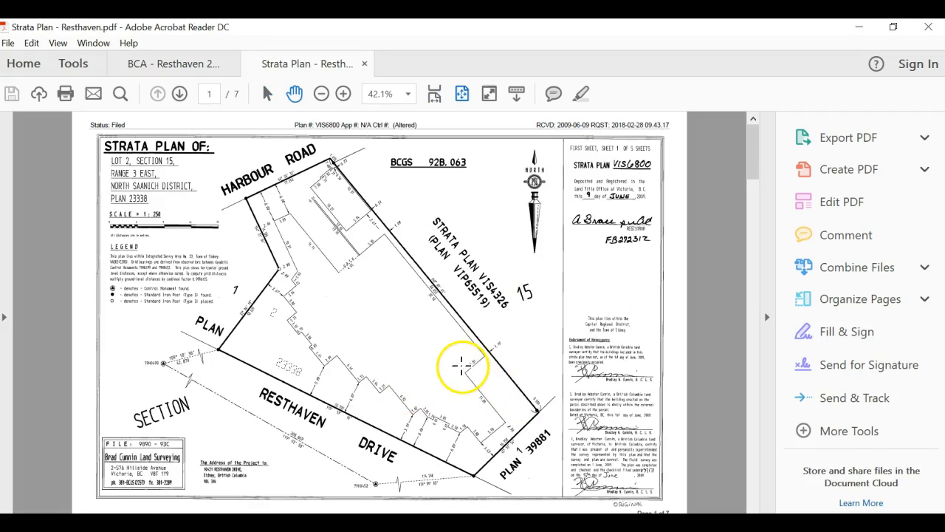
Page through the Resthaven strata plan to the Main Floor Level sheet, then minimize Acrobat
{"action": "scroll", "coordinate": [462, 345], "scroll_direction": "down", "scroll_amount": 6}
{"action": "scroll", "coordinate": [459, 346], "scroll_direction": "up", "scroll_amount": 3}
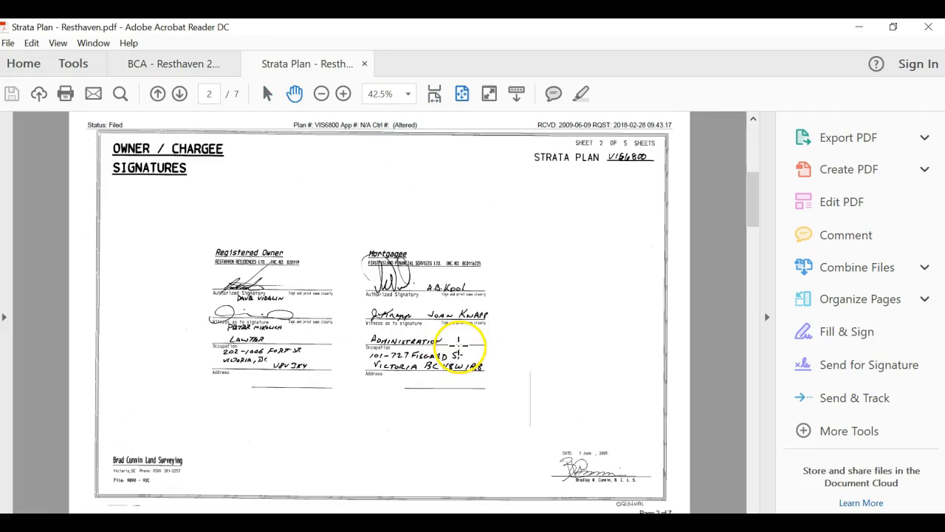
{"action": "left_click_drag", "start_coordinate": [752, 205], "coordinate": [748, 256]}
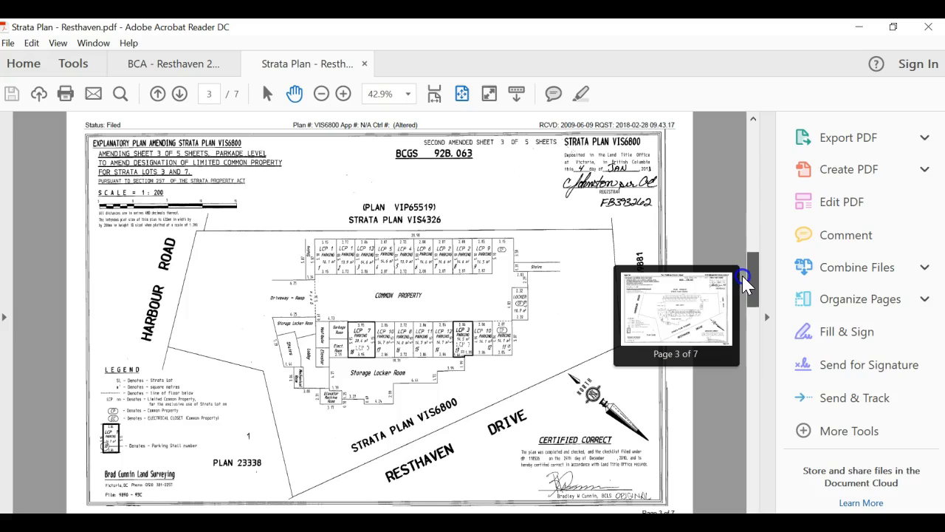
{"action": "left_click_drag", "start_coordinate": [743, 292], "coordinate": [751, 347]}
{"action": "scroll", "coordinate": [713, 379], "scroll_direction": "down", "scroll_amount": 3}
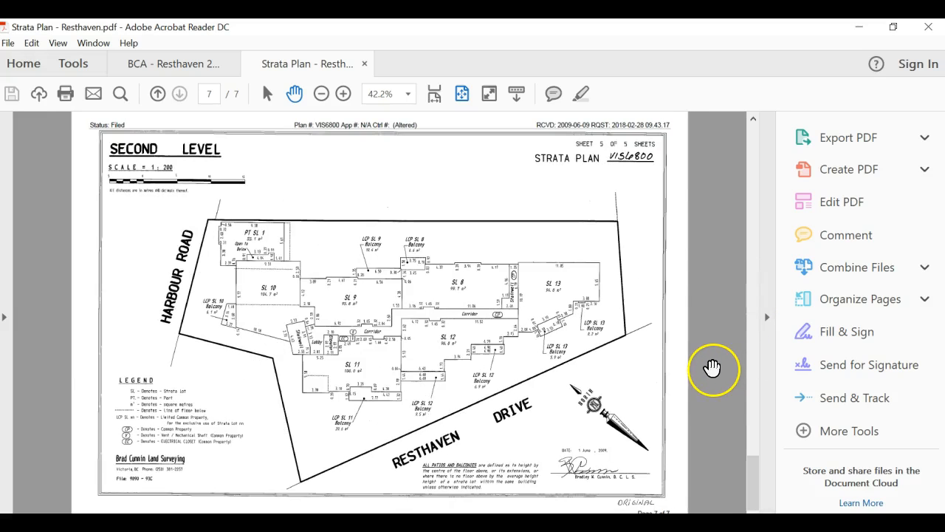
{"action": "scroll", "coordinate": [707, 364], "scroll_direction": "up", "scroll_amount": 1}
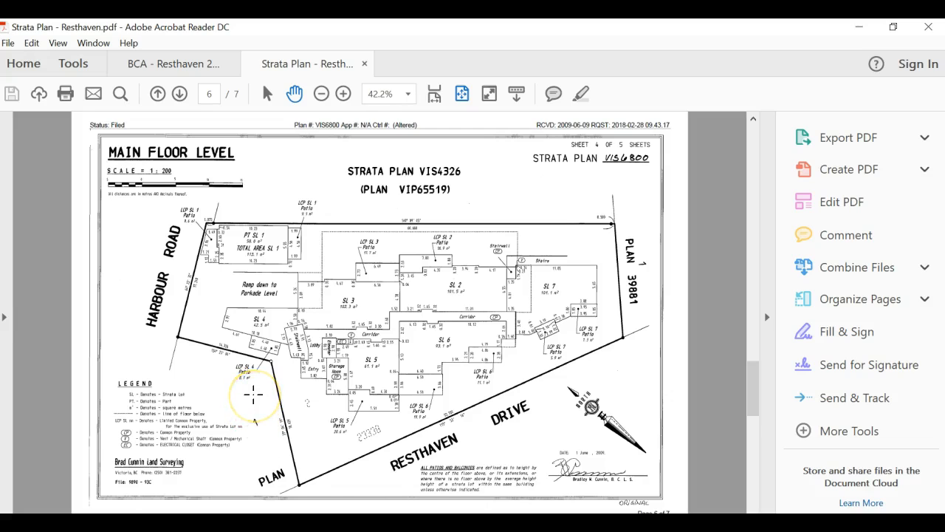
{"action": "scroll", "coordinate": [253, 395], "scroll_direction": "down", "scroll_amount": 1}
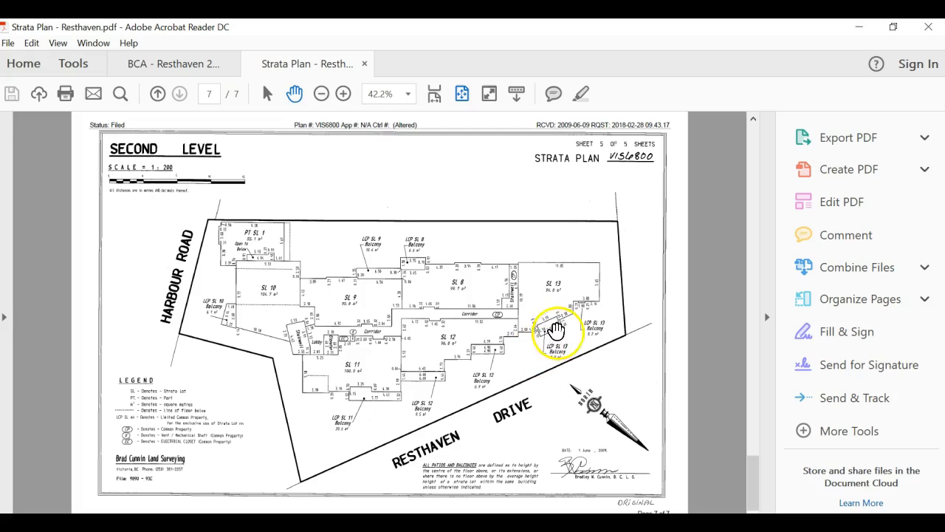
{"action": "left_click", "coordinate": [758, 462]}
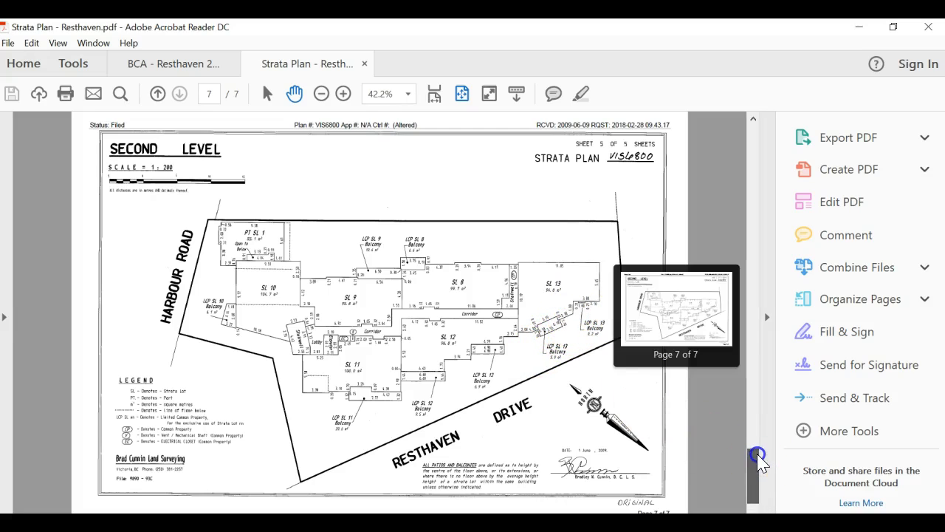
{"action": "left_click", "coordinate": [756, 434]}
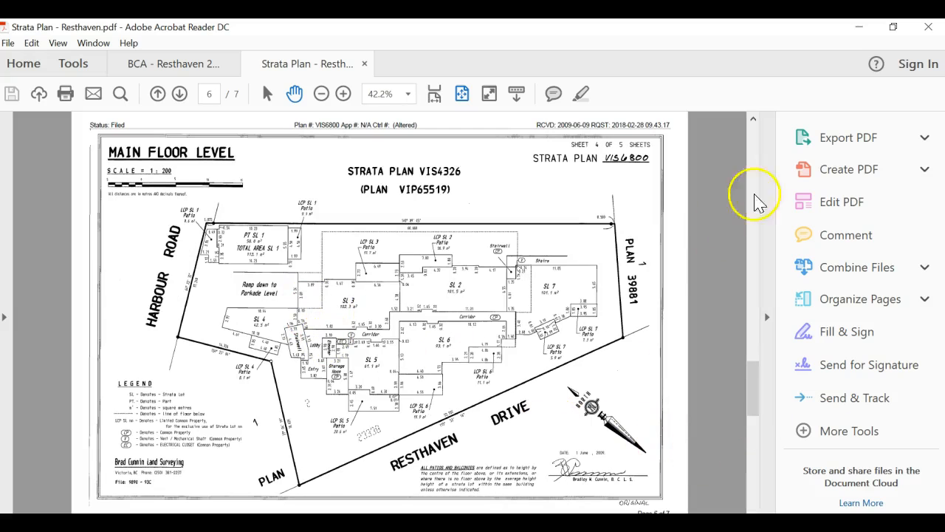
{"action": "left_click", "coordinate": [858, 26]}
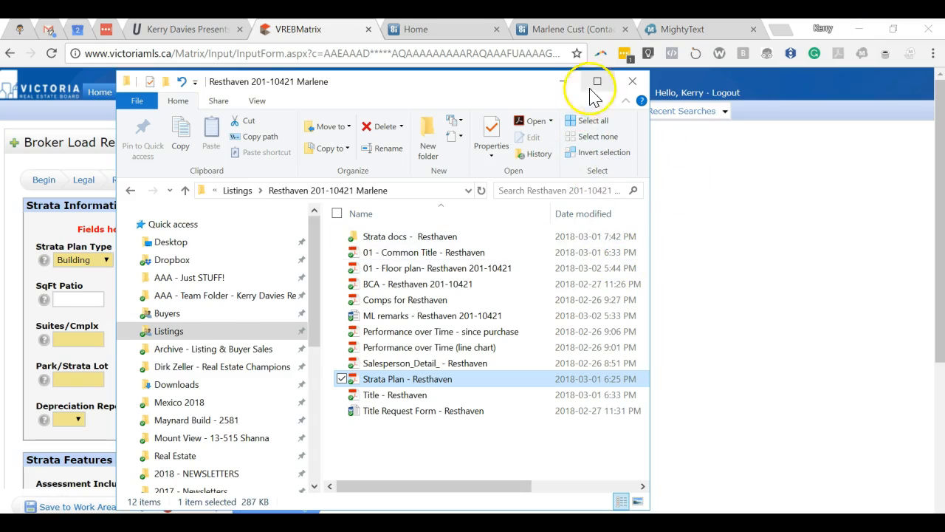
Enter Suites/Cmplx 13, Bldgs/Cmplx 1, Suites/Bldg 13 and Floors/Bldg 4 on the Strata page
{"action": "left_click", "coordinate": [564, 84]}
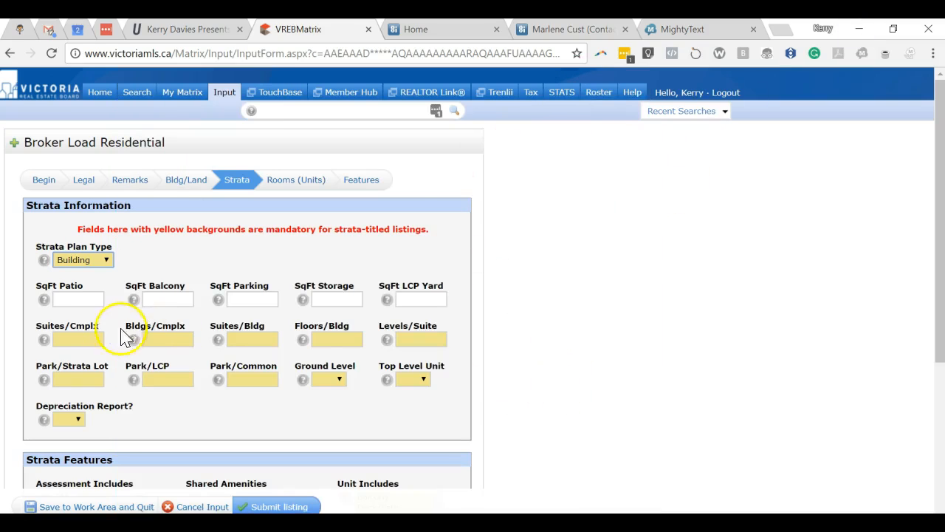
{"action": "left_click", "coordinate": [78, 340]}
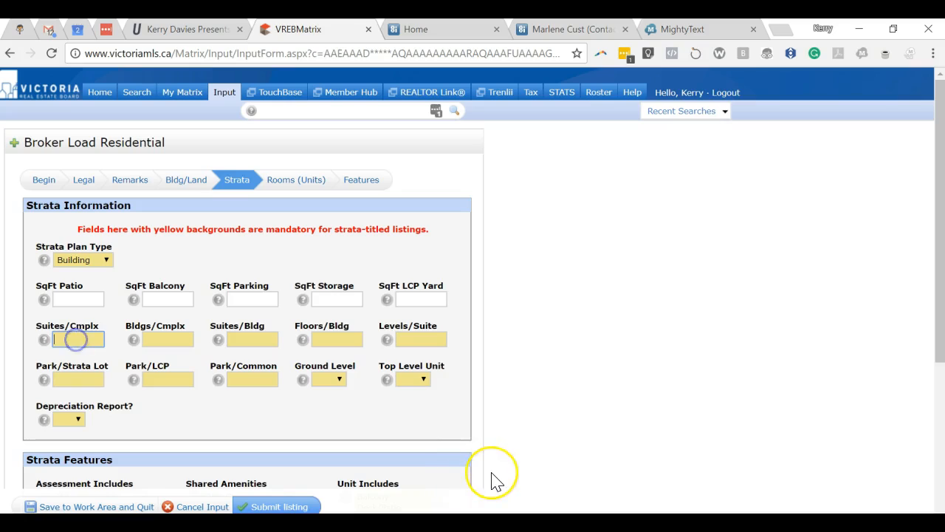
{"action": "type", "text": "13"}
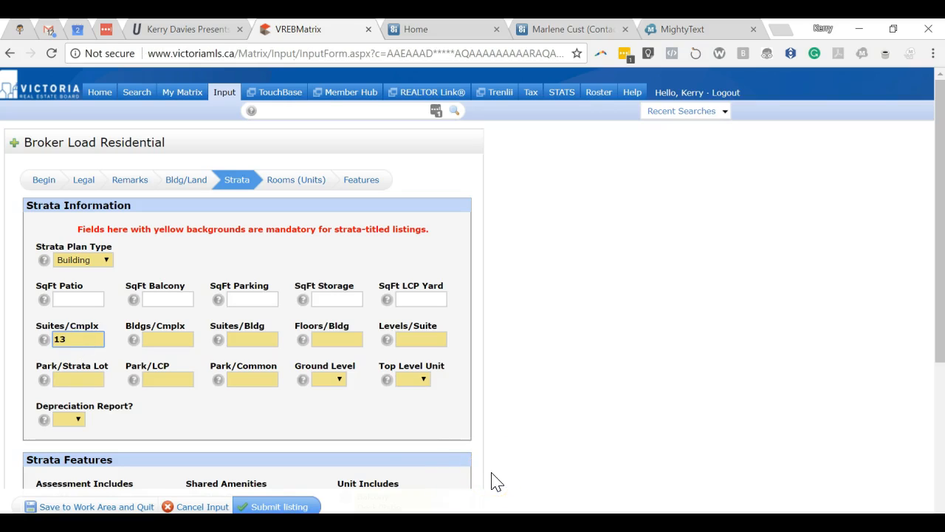
{"action": "left_click", "coordinate": [164, 340]}
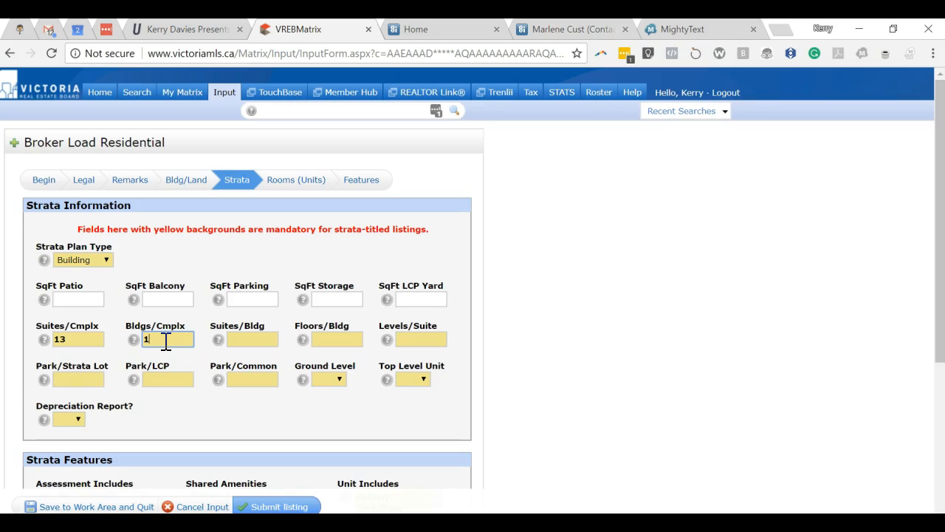
{"action": "type", "text": "1"}
{"action": "left_click", "coordinate": [252, 339]}
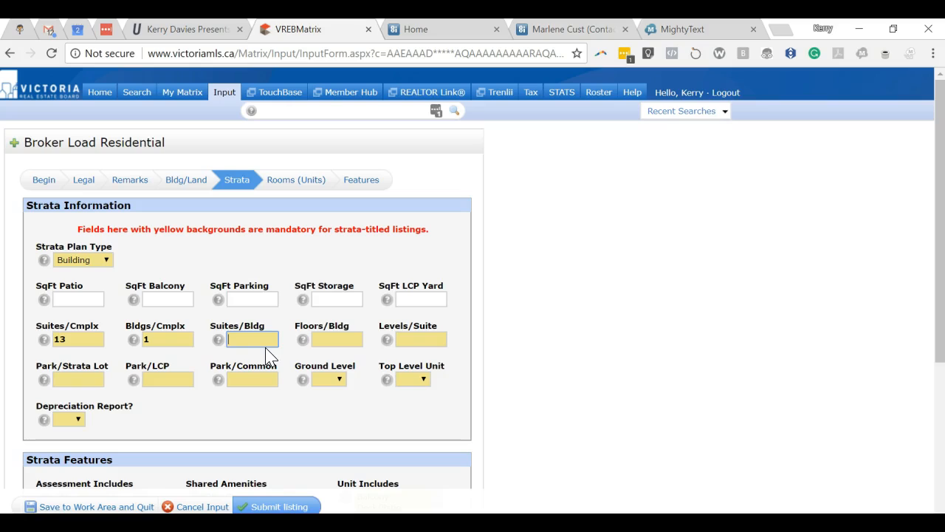
{"action": "left_click", "coordinate": [347, 341]}
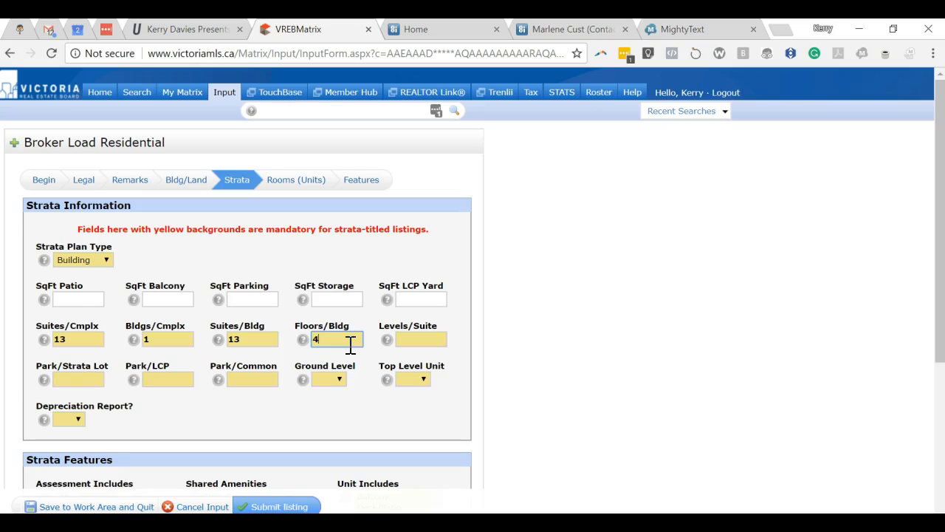
{"action": "left_click", "coordinate": [687, 528]}
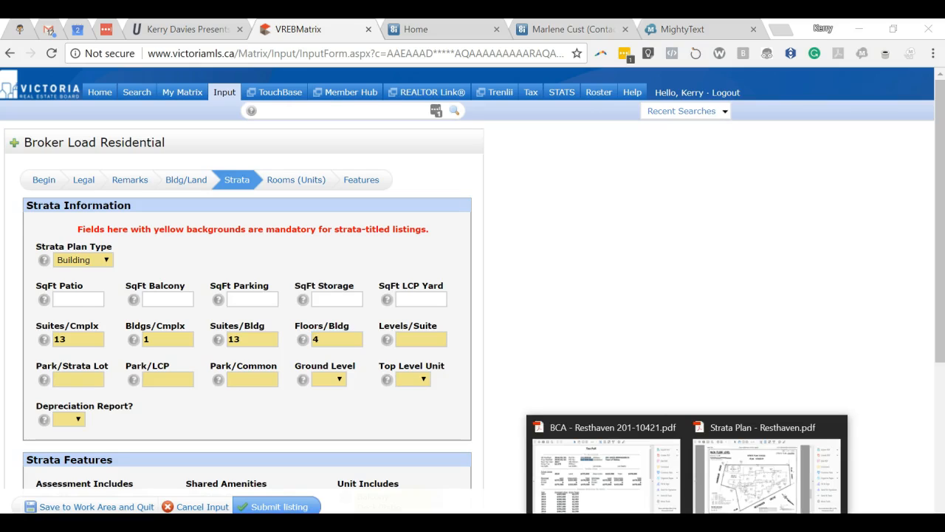
Recheck the strata plan's parkade, main floor and second level sheets (pages 5–7), then minimize Acrobat
{"action": "left_click", "coordinate": [749, 492]}
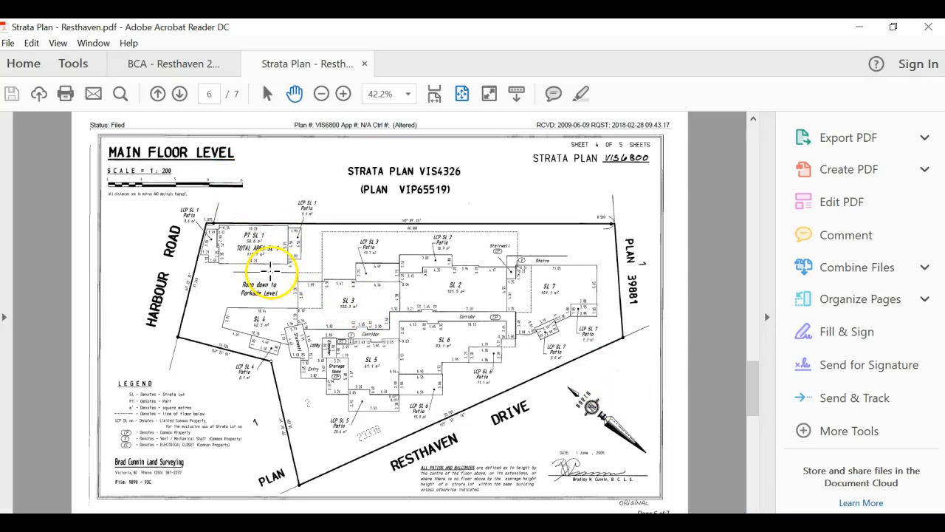
{"action": "scroll", "coordinate": [271, 272], "scroll_direction": "down", "scroll_amount": 3}
{"action": "scroll", "coordinate": [270, 270], "scroll_direction": "up", "scroll_amount": 5}
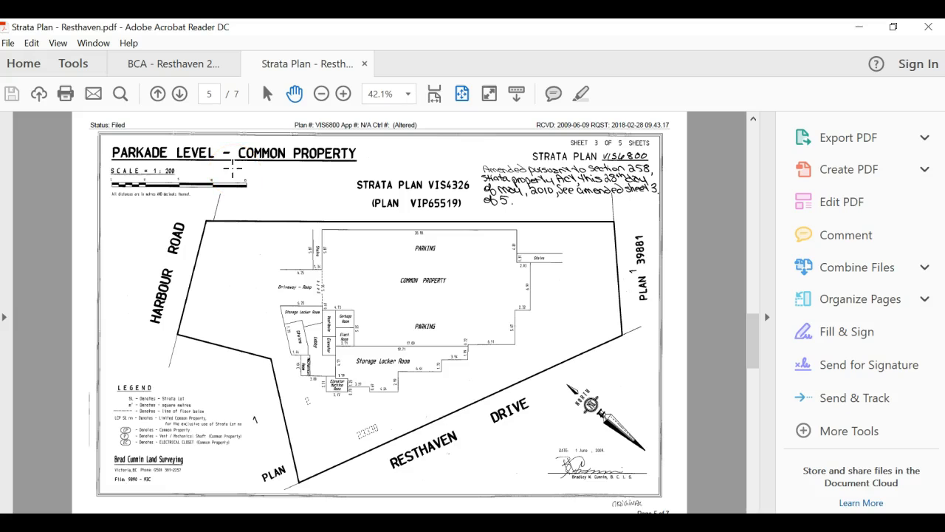
{"action": "scroll", "coordinate": [233, 169], "scroll_direction": "down", "scroll_amount": 3}
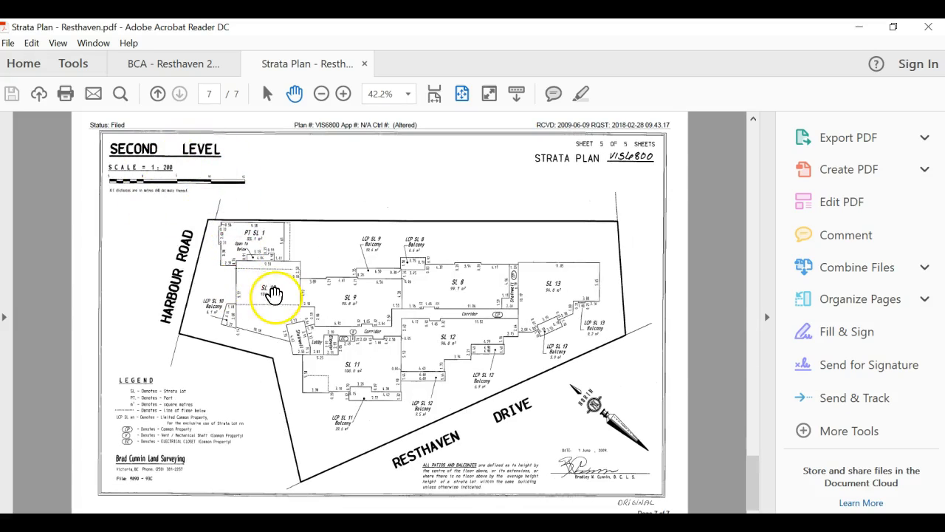
{"action": "scroll", "coordinate": [207, 255], "scroll_direction": "up", "scroll_amount": 2}
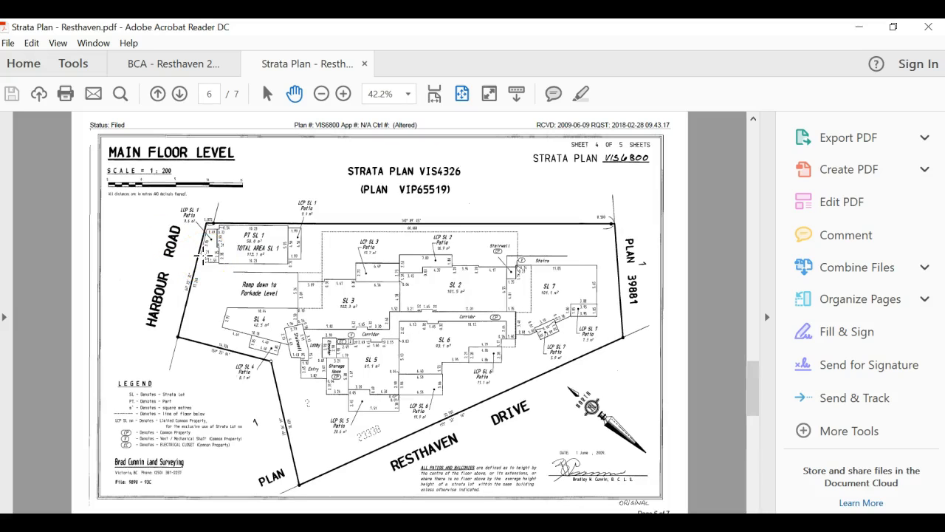
{"action": "scroll", "coordinate": [203, 255], "scroll_direction": "up", "scroll_amount": 1}
{"action": "scroll", "coordinate": [203, 255], "scroll_direction": "down", "scroll_amount": 1}
{"action": "scroll", "coordinate": [191, 218], "scroll_direction": "down", "scroll_amount": 1}
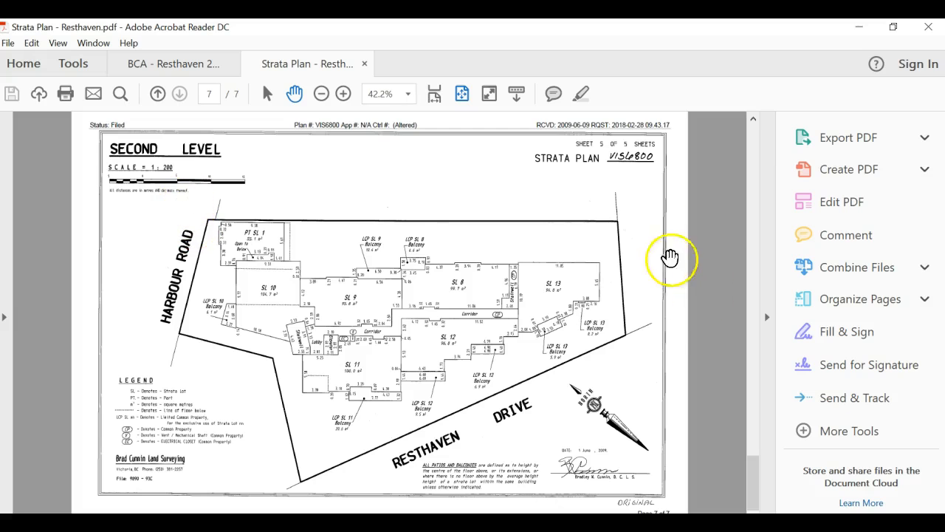
{"action": "left_click", "coordinate": [861, 28]}
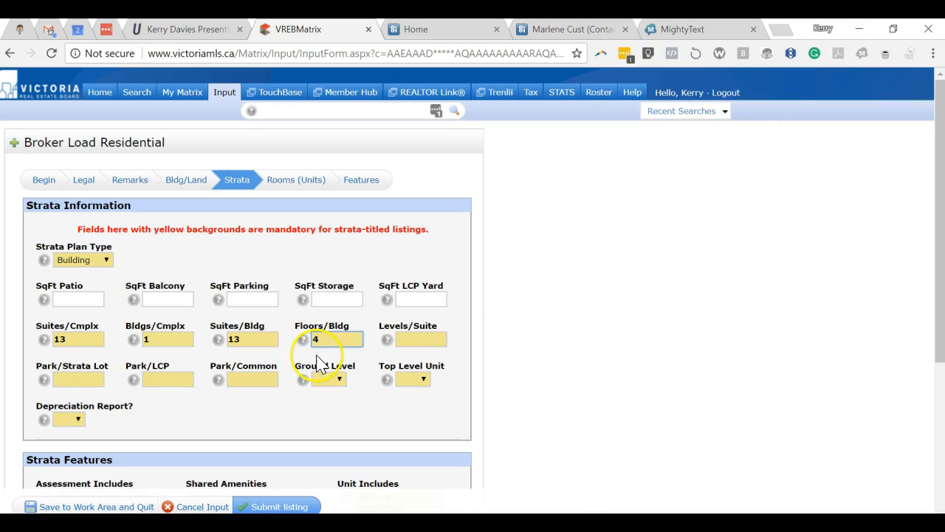
Correct Floors/Bldg to 2 and enter 1 in Levels/Suite
{"action": "left_click", "coordinate": [334, 336]}
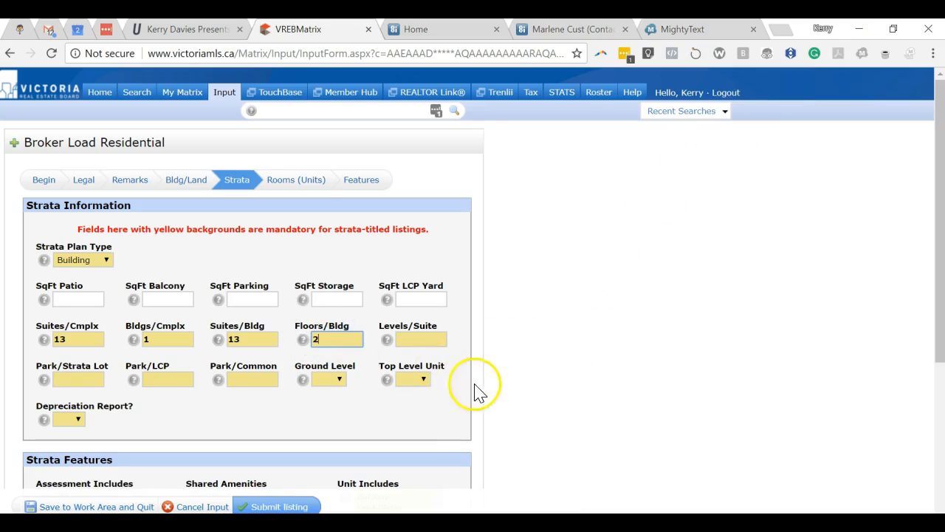
{"action": "left_click", "coordinate": [420, 337]}
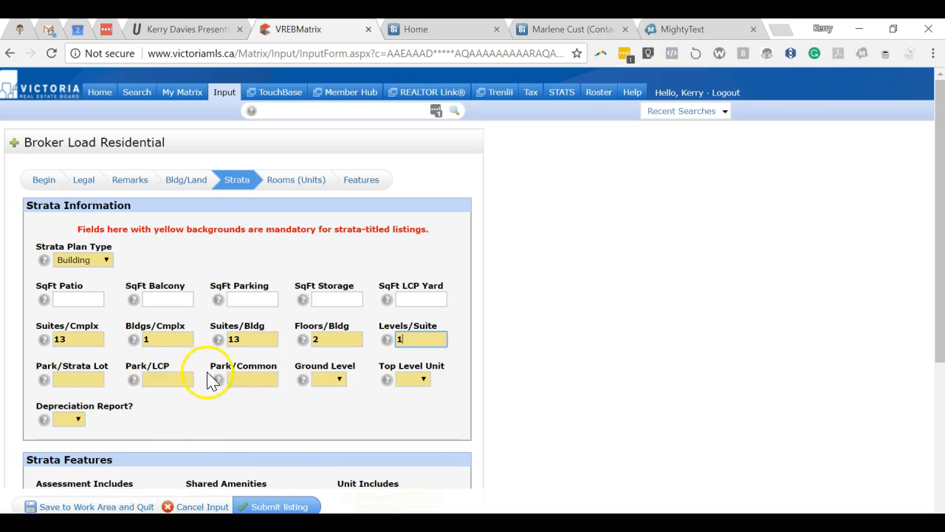
{"action": "scroll", "coordinate": [380, 395], "scroll_direction": "down", "scroll_amount": 3}
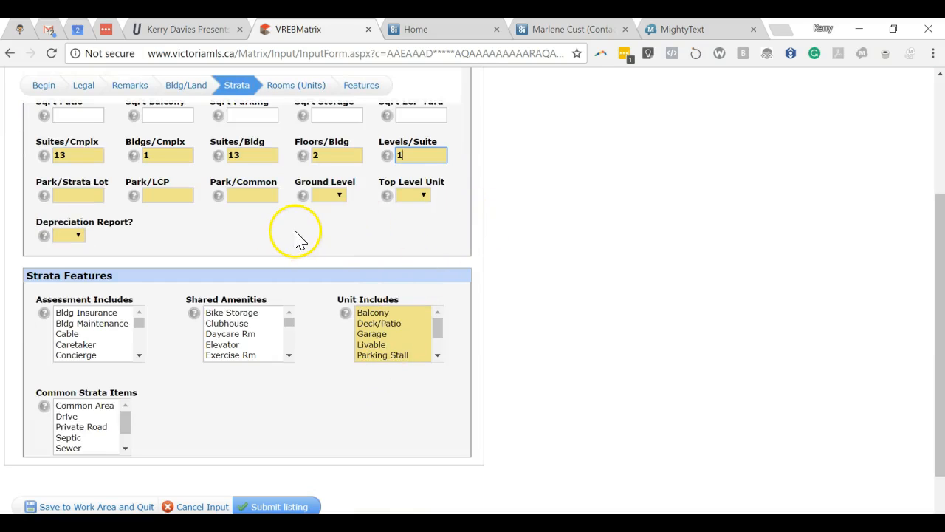
{"action": "scroll", "coordinate": [267, 243], "scroll_direction": "down", "scroll_amount": 1}
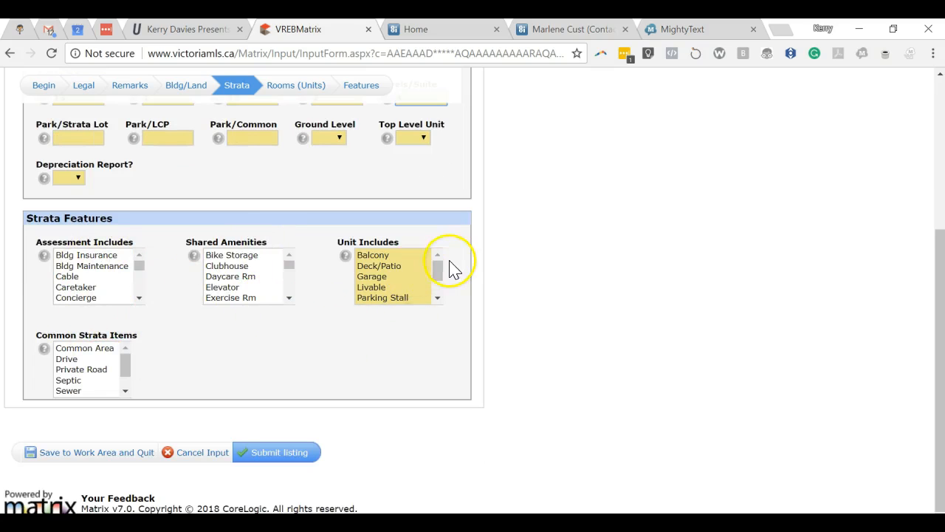
{"action": "scroll", "coordinate": [306, 406], "scroll_direction": "up", "scroll_amount": 3}
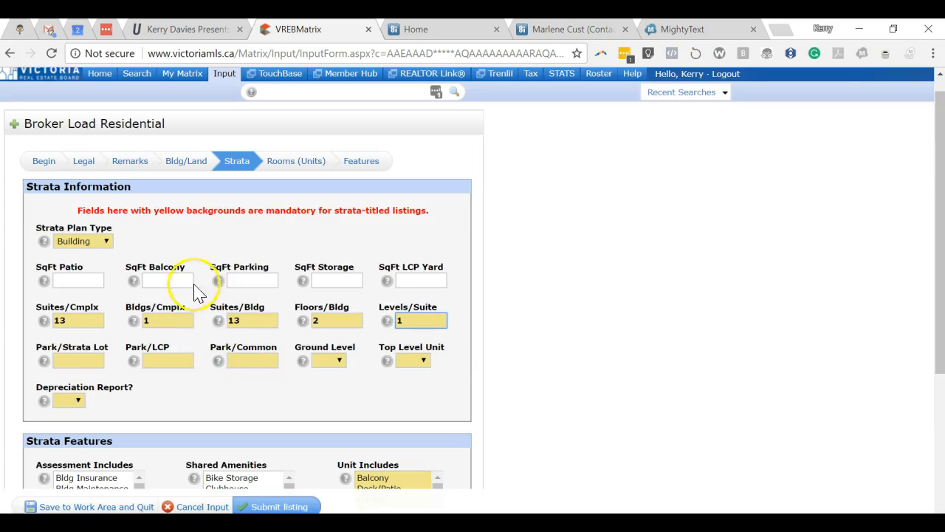
Go to the Rooms (Units) page of the listing
{"action": "left_click", "coordinate": [295, 163]}
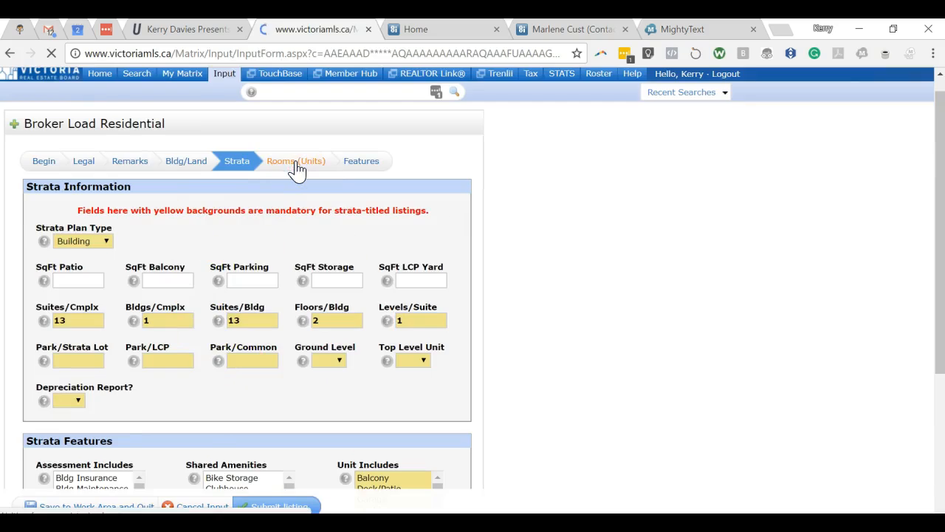
{"action": "scroll", "coordinate": [266, 418], "scroll_direction": "down", "scroll_amount": 3}
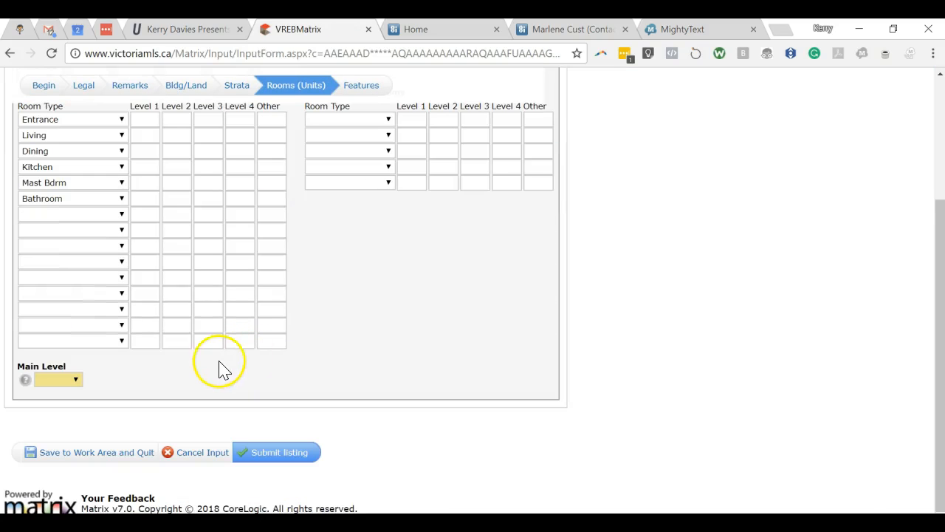
{"action": "scroll", "coordinate": [214, 366], "scroll_direction": "up", "scroll_amount": 3}
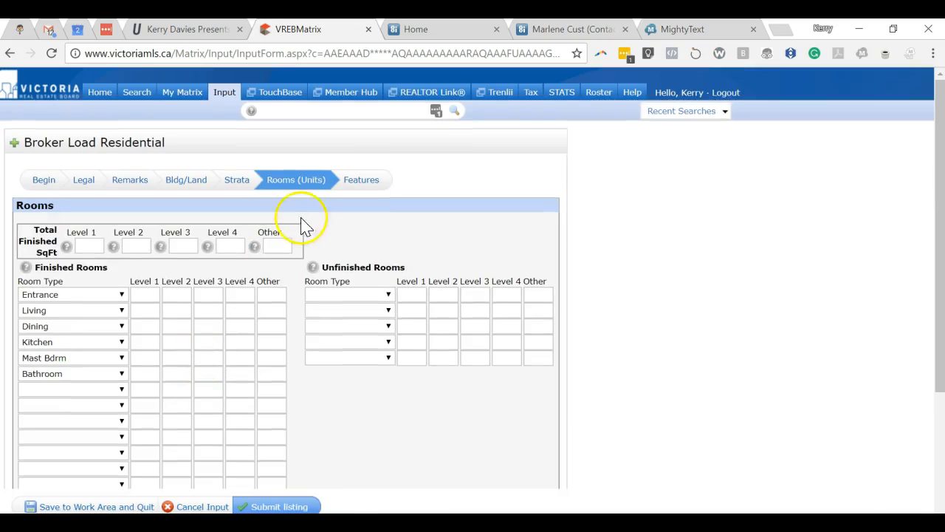
Go to the Features tab and review Interior options like Laundry and Building fields like Roof
{"action": "left_click", "coordinate": [362, 182]}
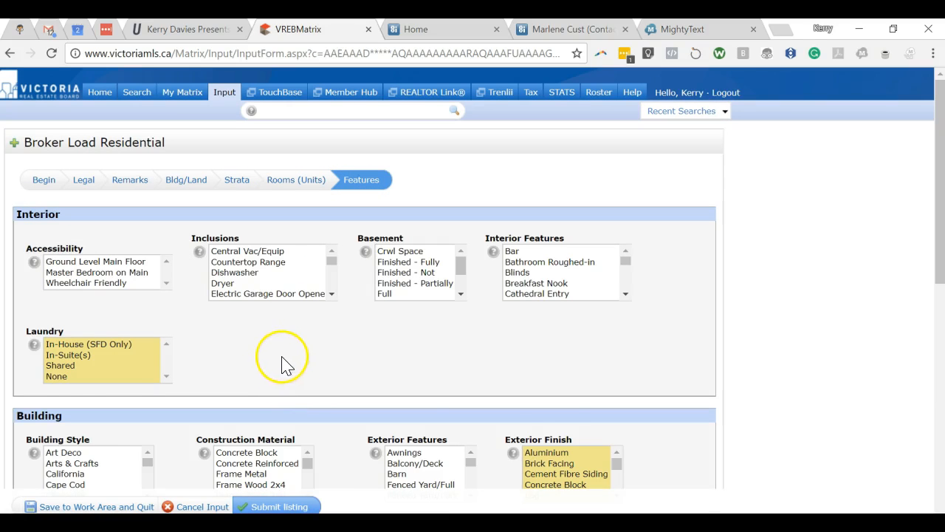
{"action": "scroll", "coordinate": [292, 347], "scroll_direction": "down", "scroll_amount": 1}
{"action": "scroll", "coordinate": [288, 311], "scroll_direction": "down", "scroll_amount": 1}
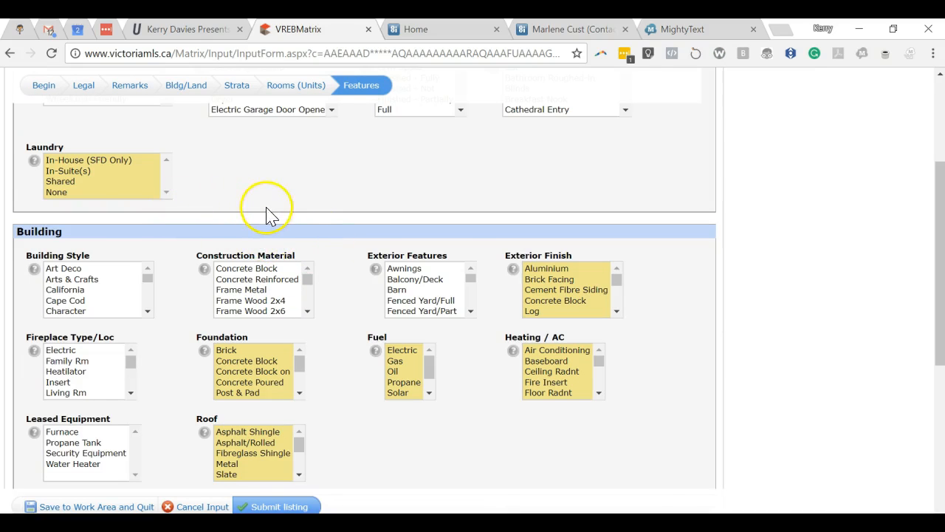
{"action": "scroll", "coordinate": [269, 214], "scroll_direction": "down", "scroll_amount": 3}
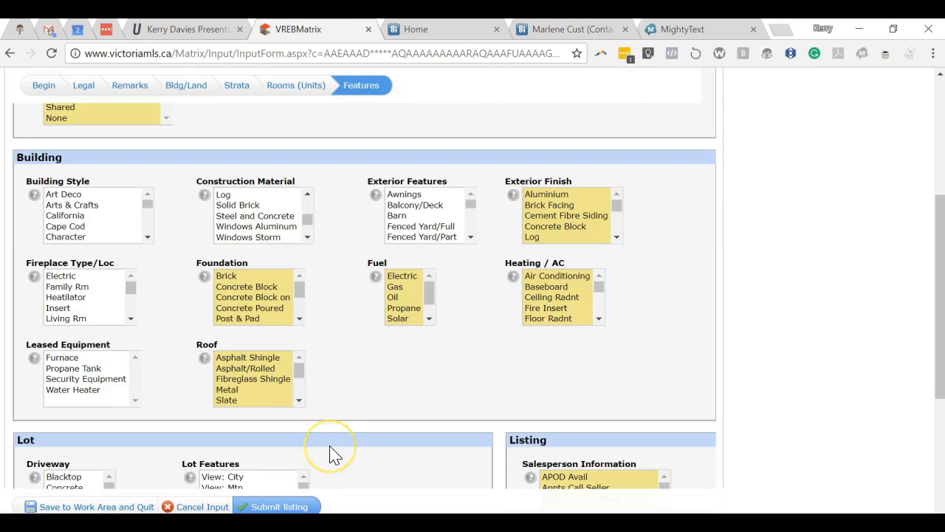